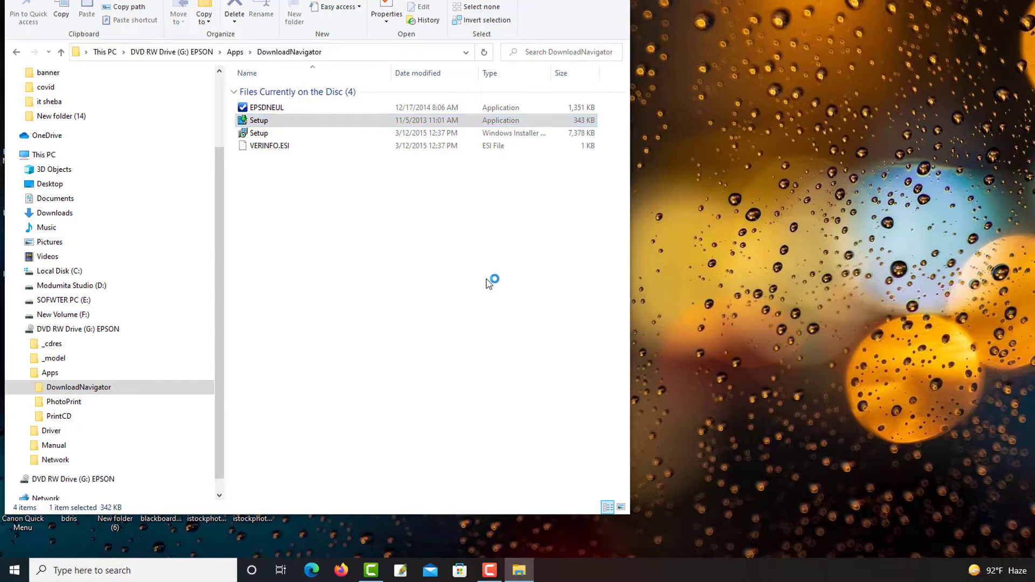
{"action": "right_click", "coordinate": [705, 270]}
{"action": "left_click", "coordinate": [731, 304]}
{"action": "right_click", "coordinate": [723, 297]}
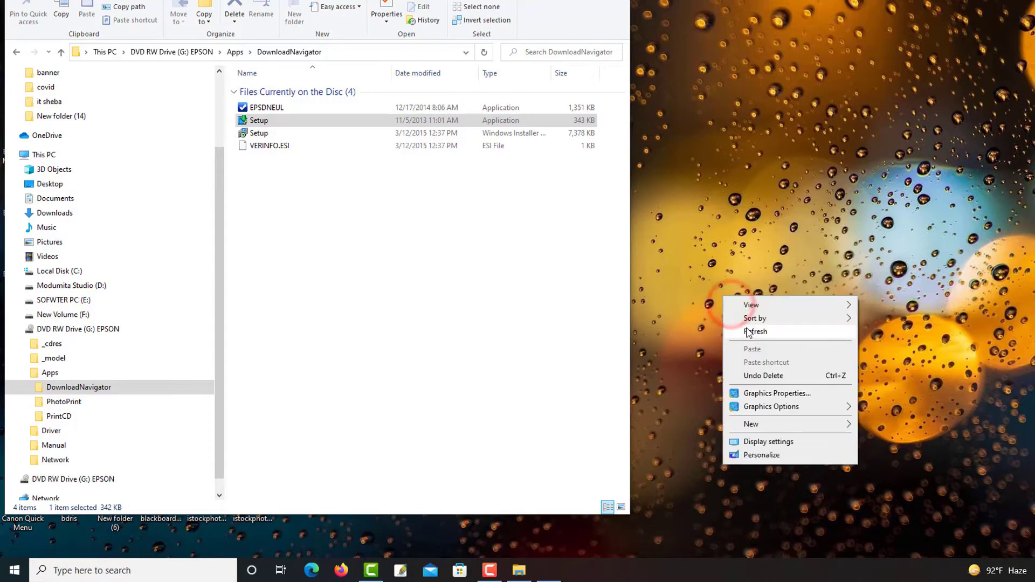
{"action": "left_click", "coordinate": [748, 332]}
{"action": "left_click", "coordinate": [689, 178]}
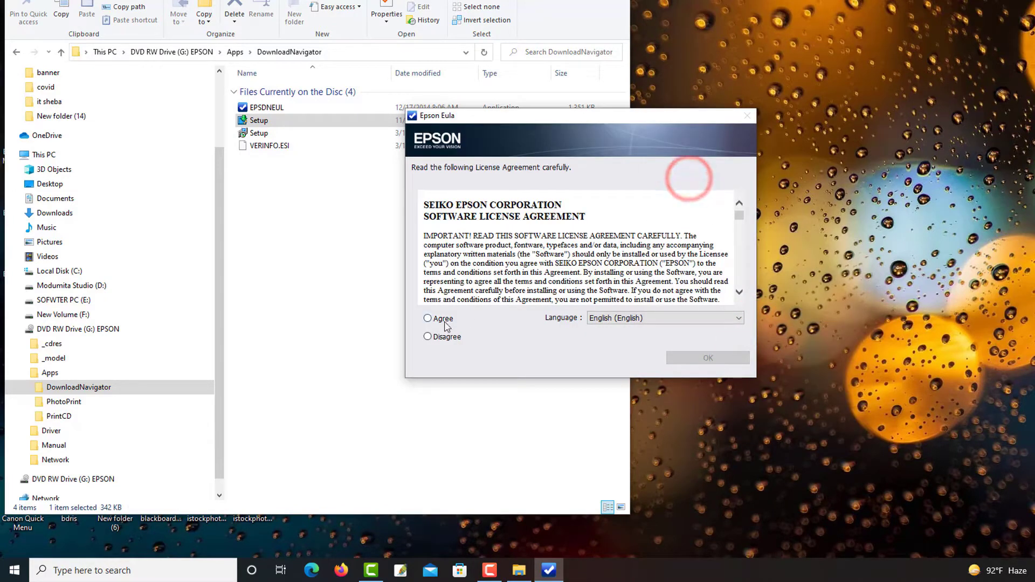
Accept the Epson software license agreement and close the Software Updater without installing any items
{"action": "left_click", "coordinate": [440, 319]}
{"action": "left_click", "coordinate": [681, 359]}
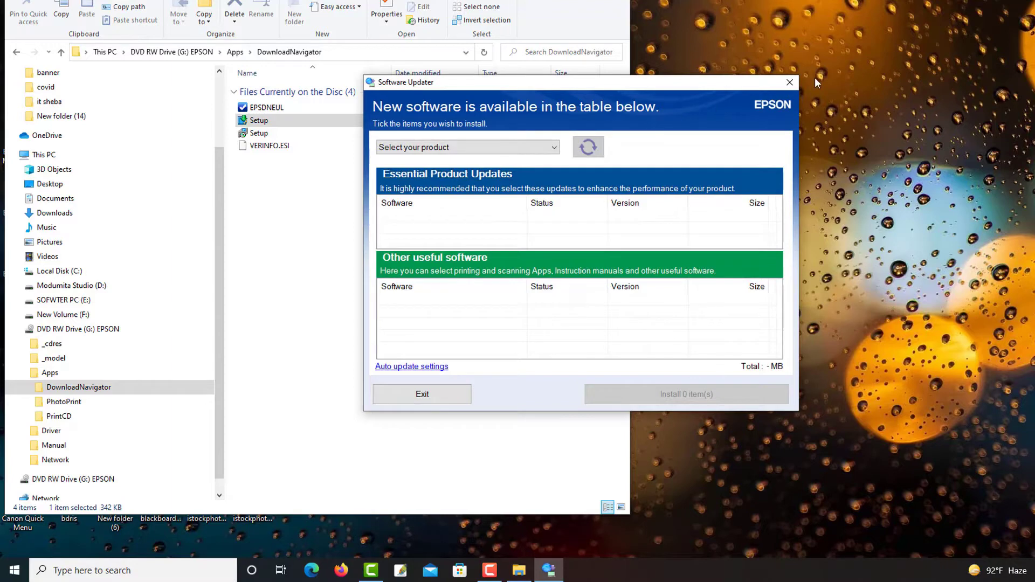
{"action": "left_click", "coordinate": [789, 82]}
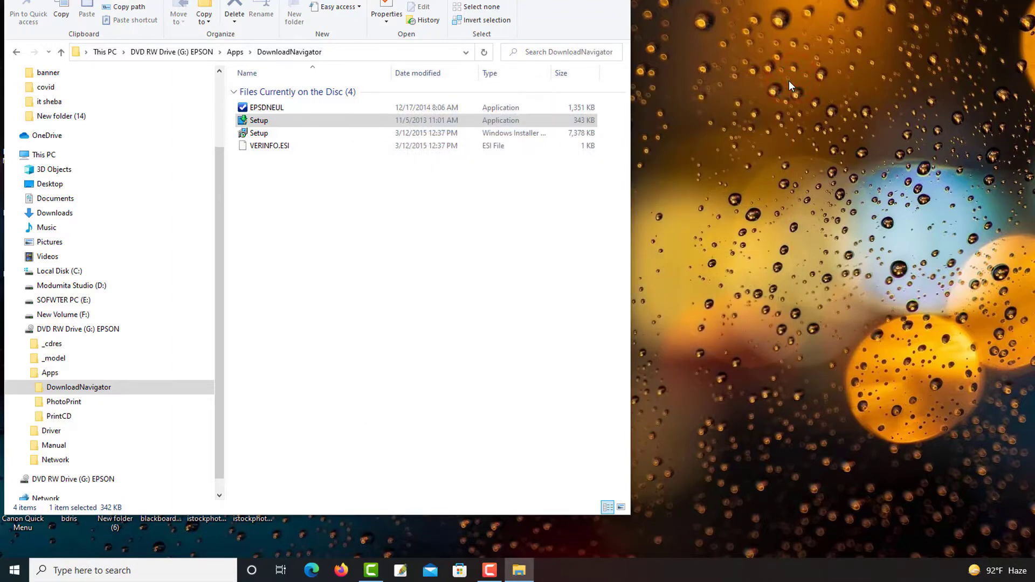
Open the 64-bit printer driver's SETUP folder on the EPSON disc, under Driver > Printer > Driver > WINX64
{"action": "left_click", "coordinate": [60, 385]}
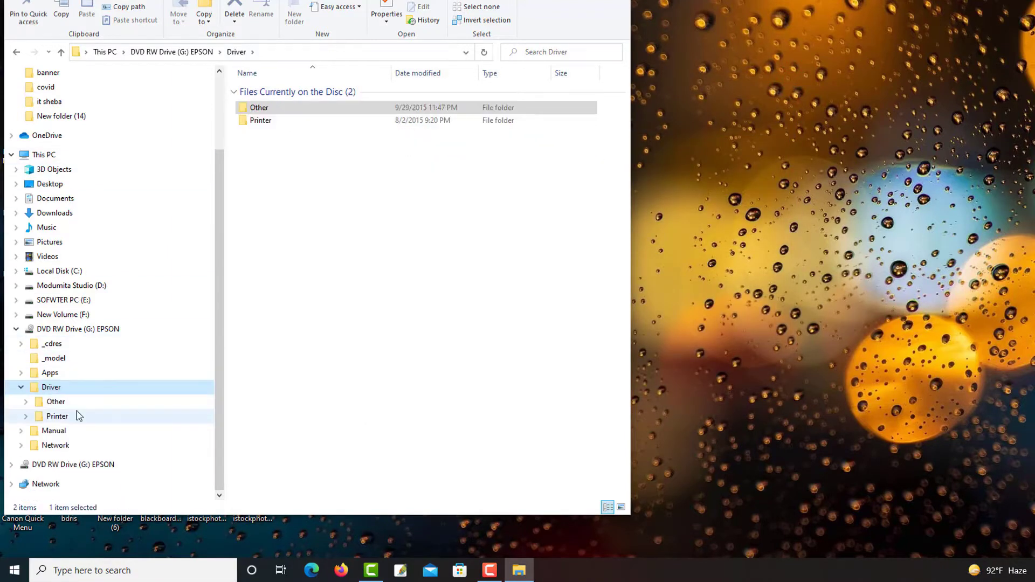
{"action": "left_click", "coordinate": [58, 417]}
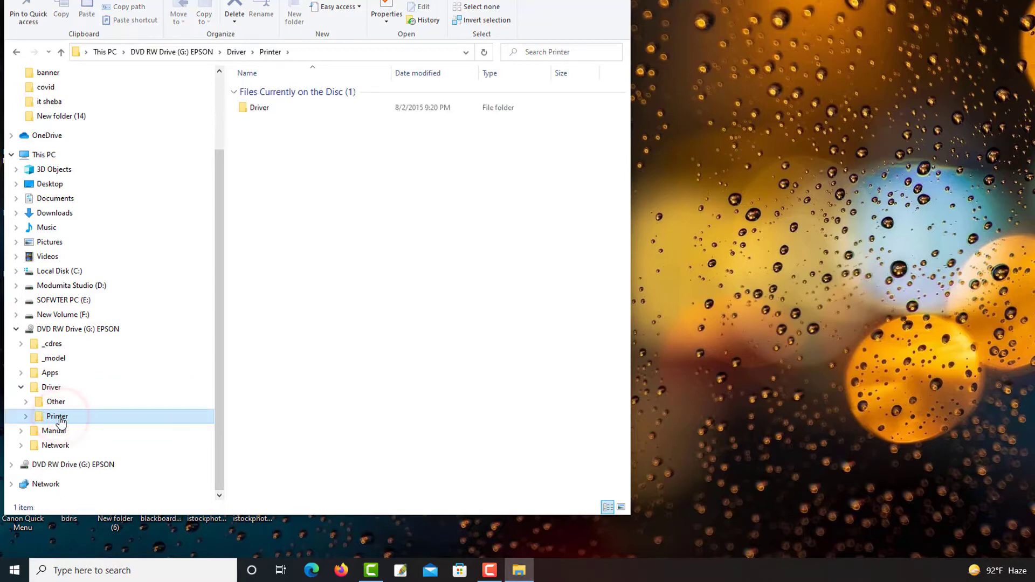
{"action": "left_click", "coordinate": [61, 430]}
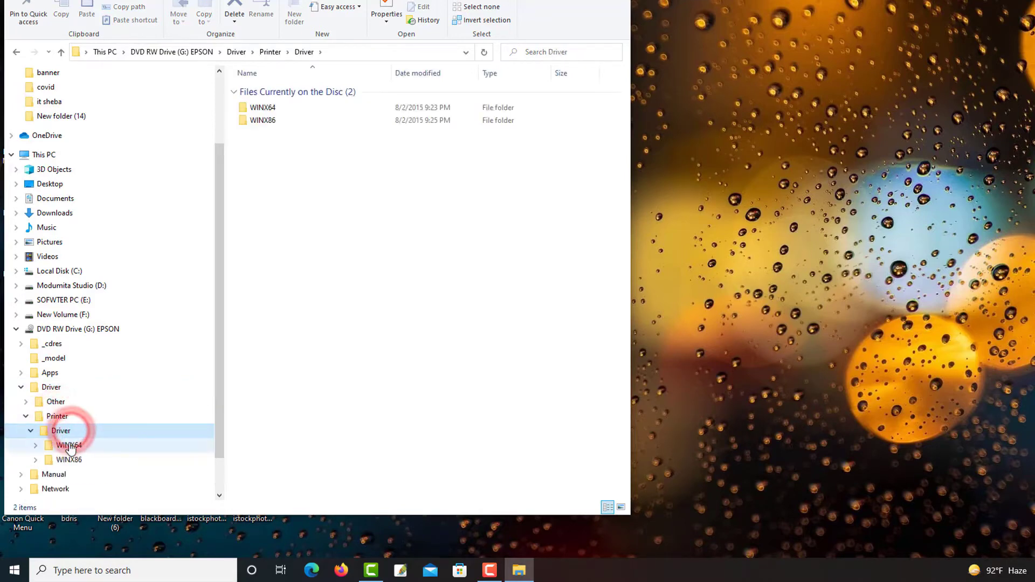
{"action": "left_click", "coordinate": [85, 448]}
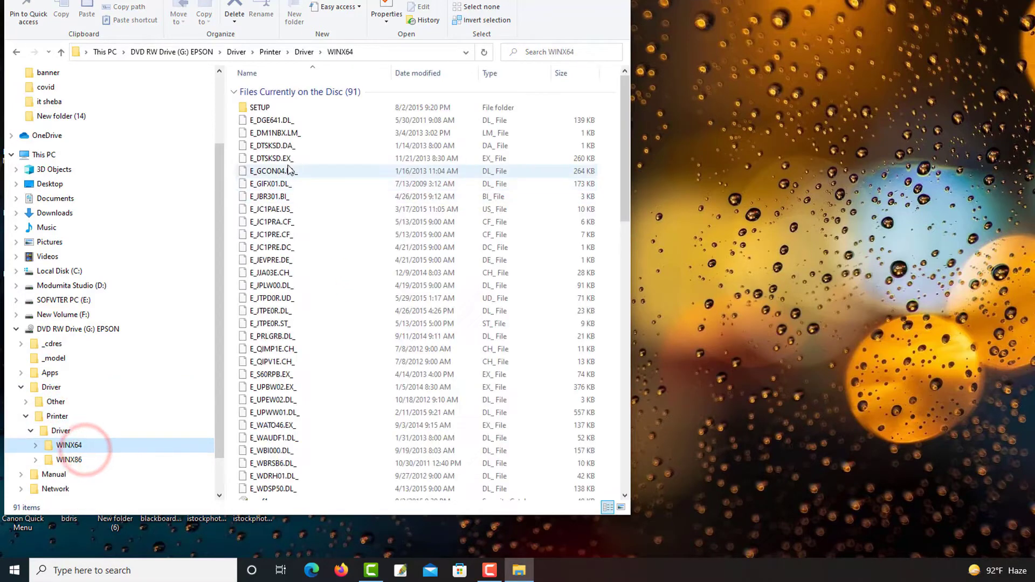
{"action": "scroll", "coordinate": [376, 208], "scroll_direction": "down", "scroll_amount": 3}
{"action": "scroll", "coordinate": [358, 301], "scroll_direction": "down", "scroll_amount": 11}
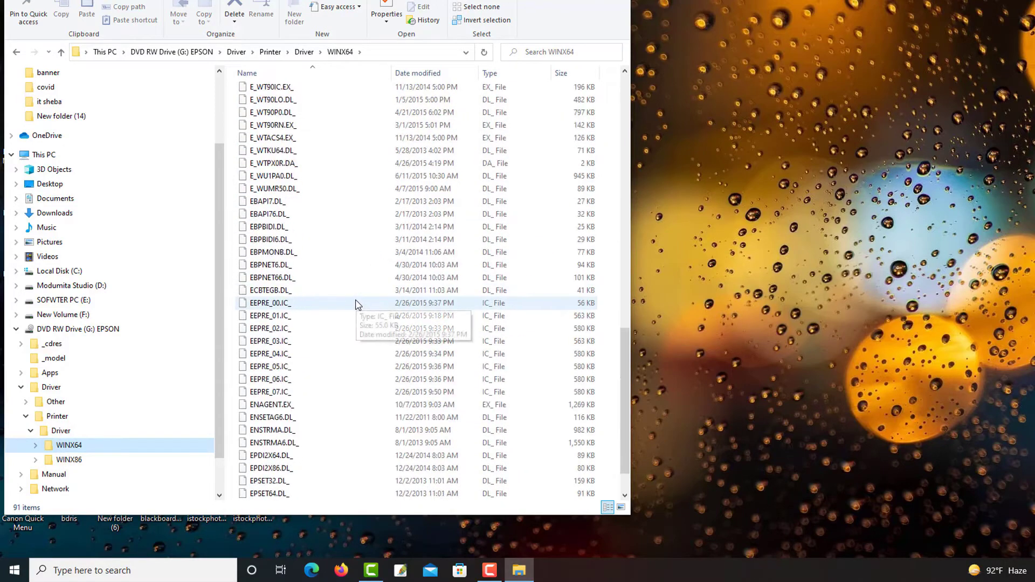
{"action": "scroll", "coordinate": [355, 307], "scroll_direction": "up", "scroll_amount": 9}
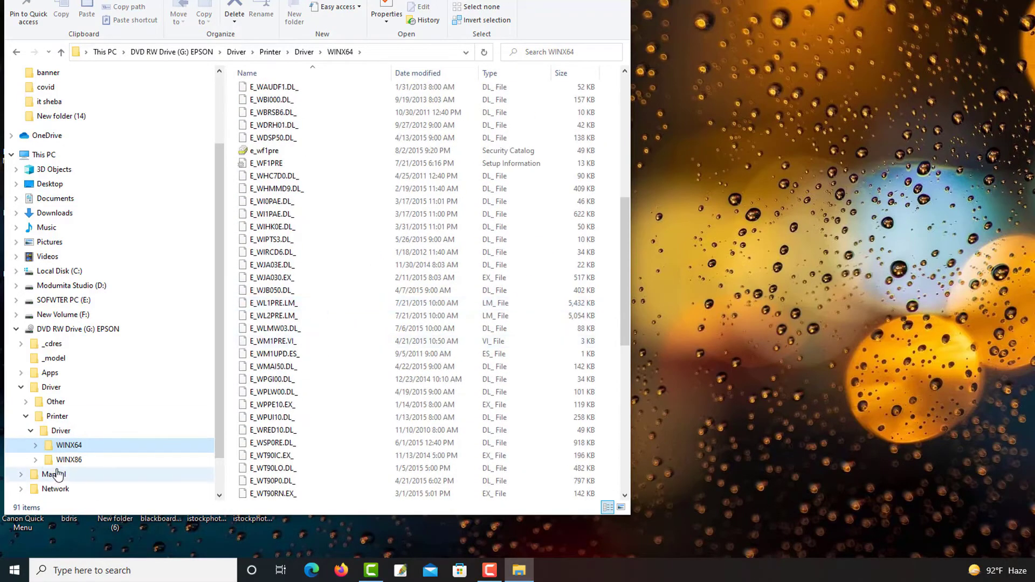
{"action": "left_click", "coordinate": [76, 445]}
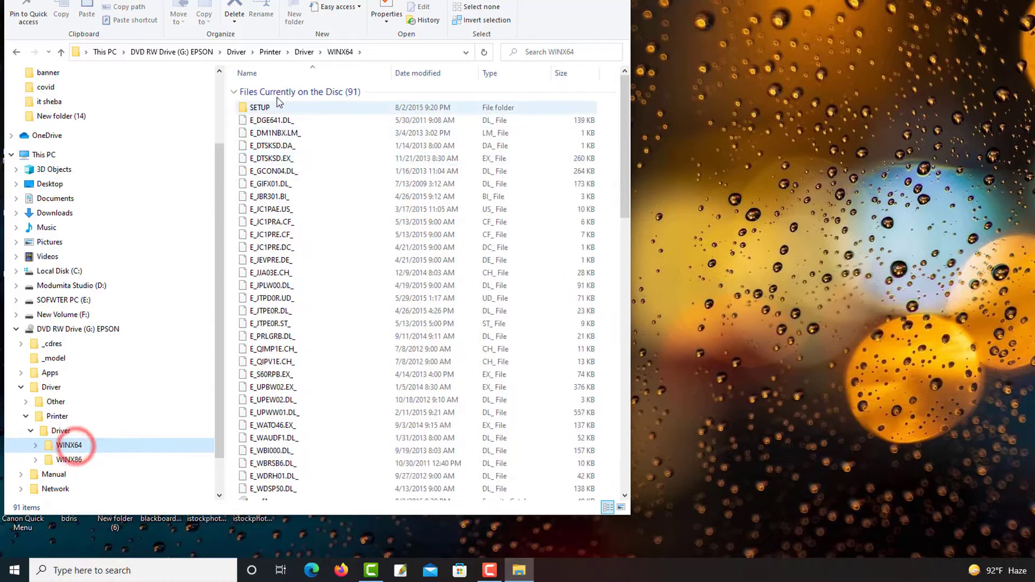
{"action": "double_click", "coordinate": [263, 104]}
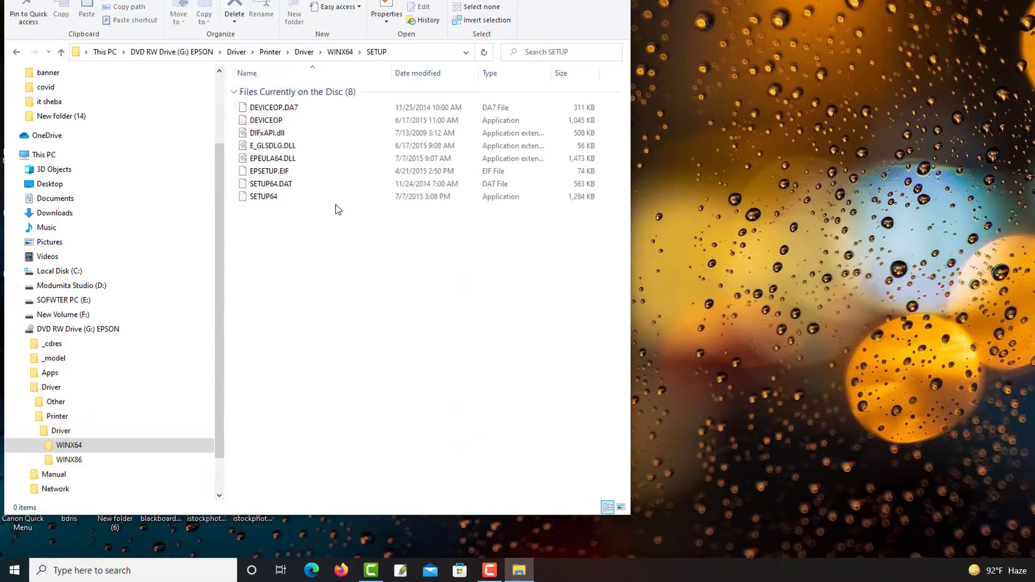
{"action": "right_click", "coordinate": [863, 162]}
{"action": "left_click", "coordinate": [883, 198]}
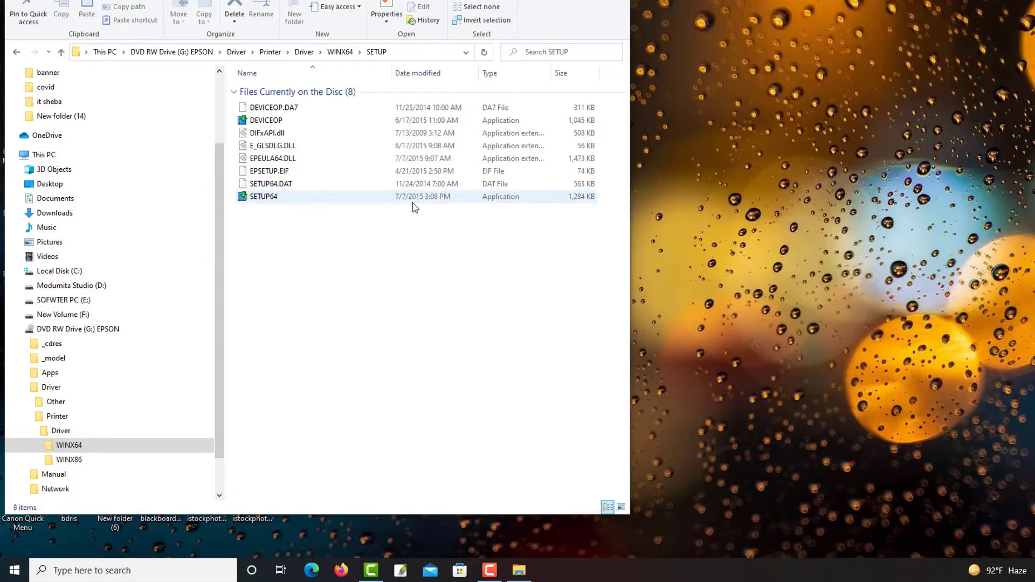
Run SETUP64 to install the EPSON L805 Series driver as default printer, in English, and agree to the license
{"action": "double_click", "coordinate": [254, 198]}
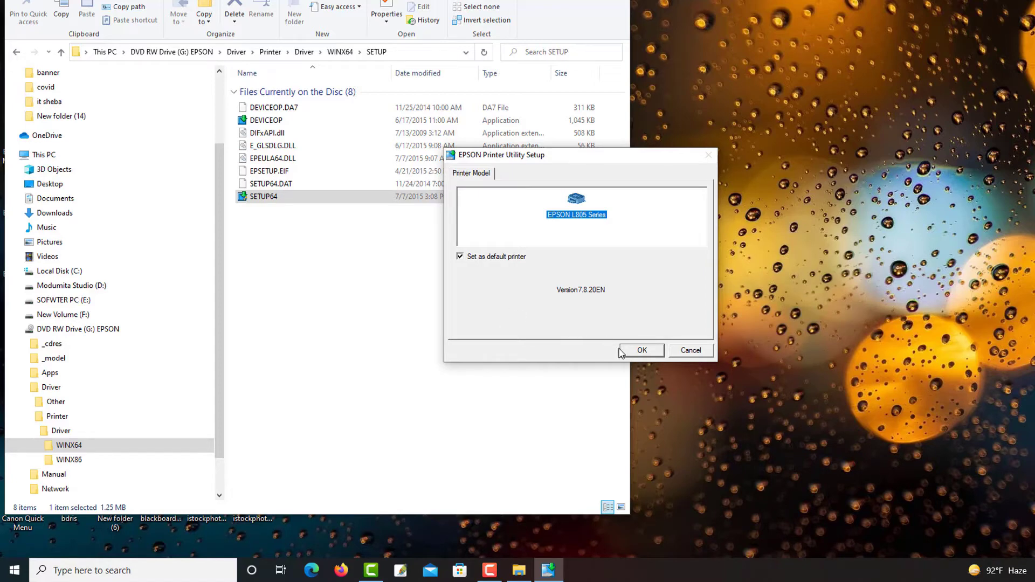
{"action": "left_click", "coordinate": [636, 349]}
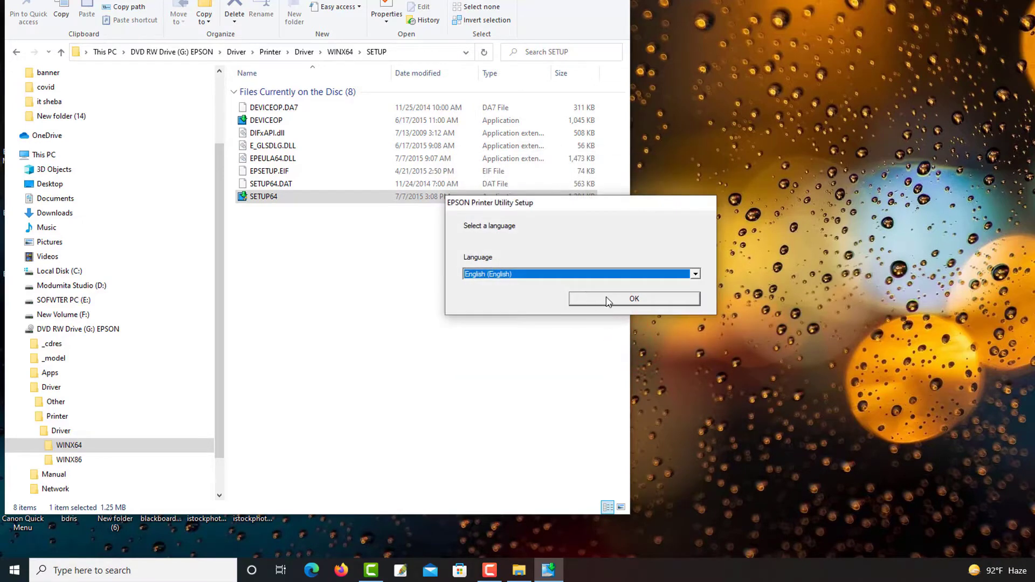
{"action": "left_click", "coordinate": [608, 300]}
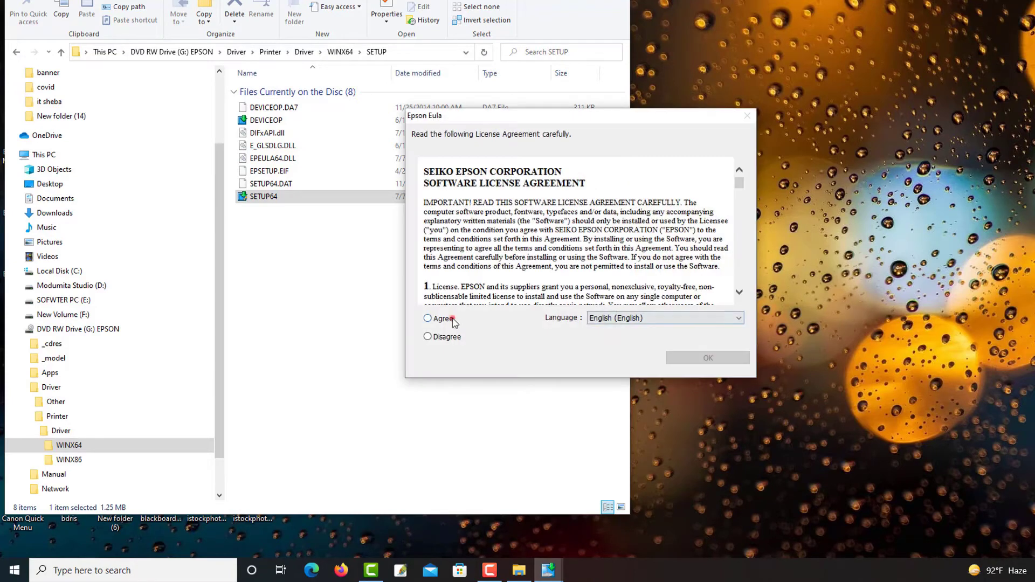
{"action": "left_click", "coordinate": [451, 319]}
{"action": "left_click", "coordinate": [674, 358]}
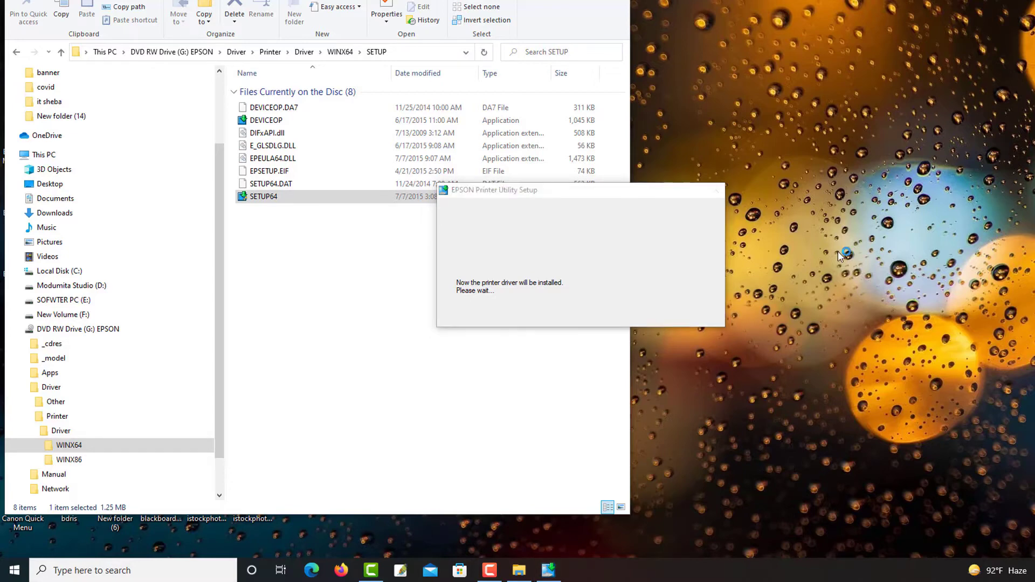
{"action": "right_click", "coordinate": [720, 38]}
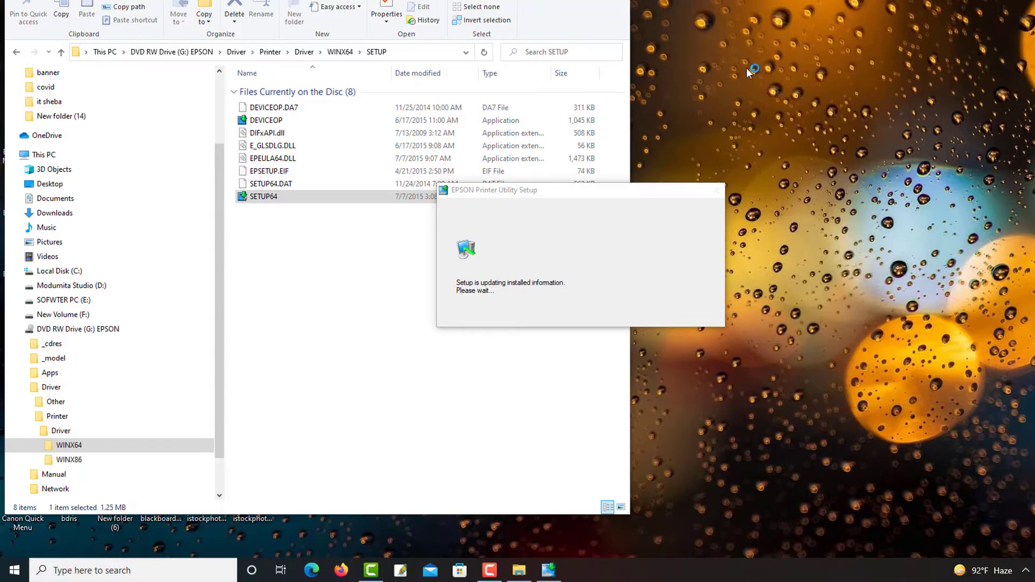
{"action": "left_click", "coordinate": [747, 70]}
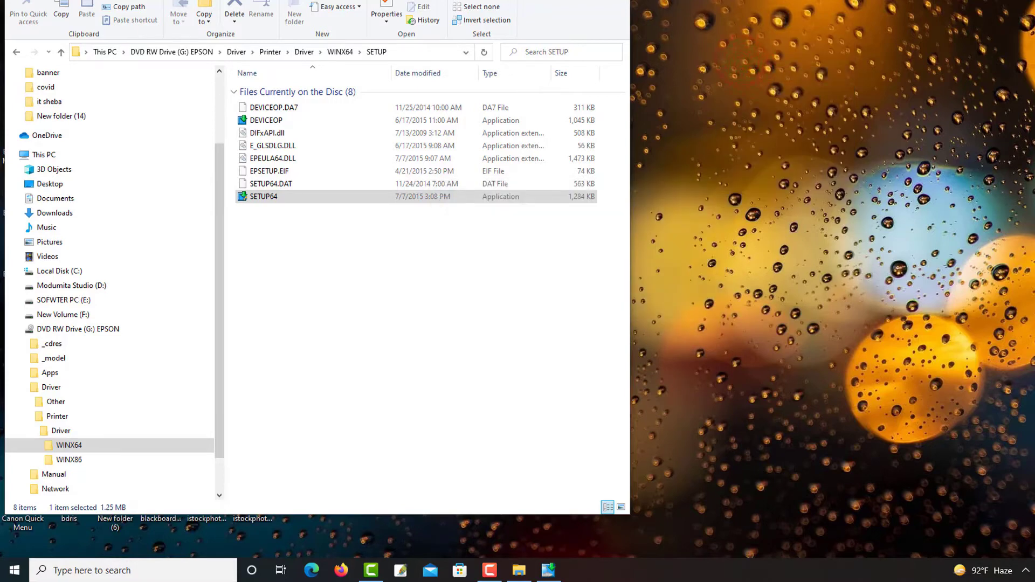
{"action": "right_click", "coordinate": [699, 3]}
{"action": "left_click", "coordinate": [736, 27]}
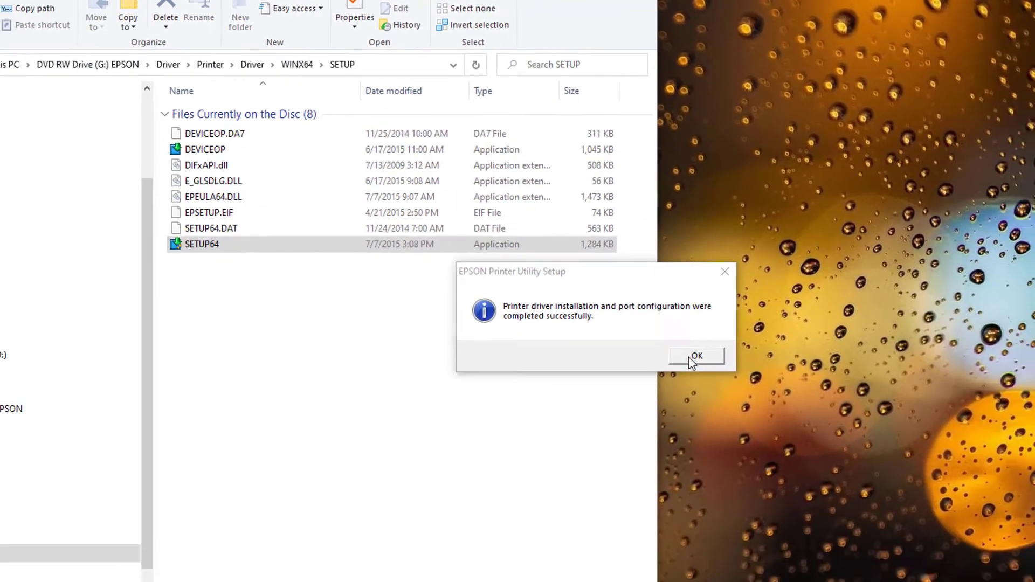
Dismiss the printer driver installation message and close the SETUP folder window
{"action": "left_click", "coordinate": [716, 411]}
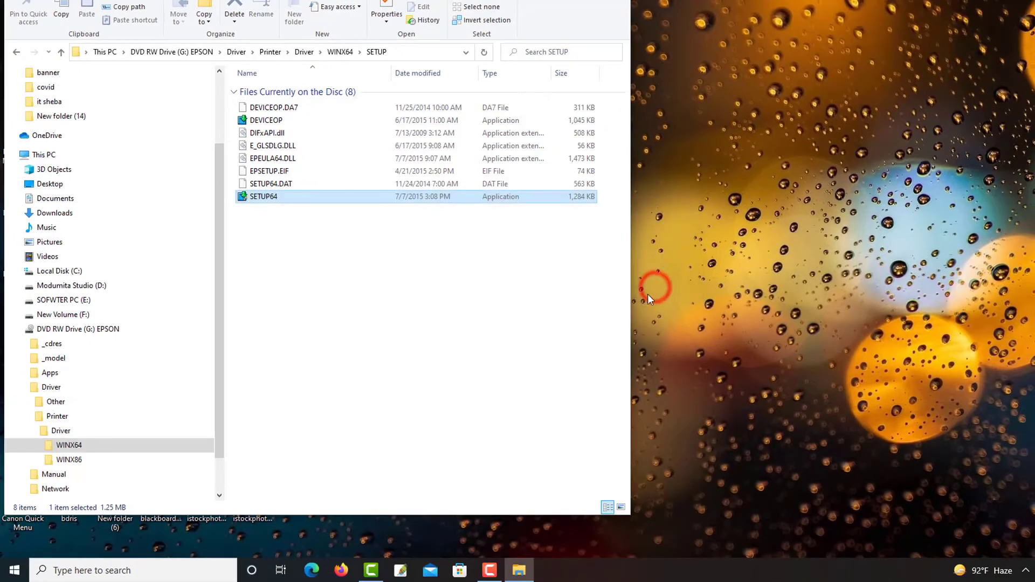
{"action": "left_click", "coordinate": [279, 261]}
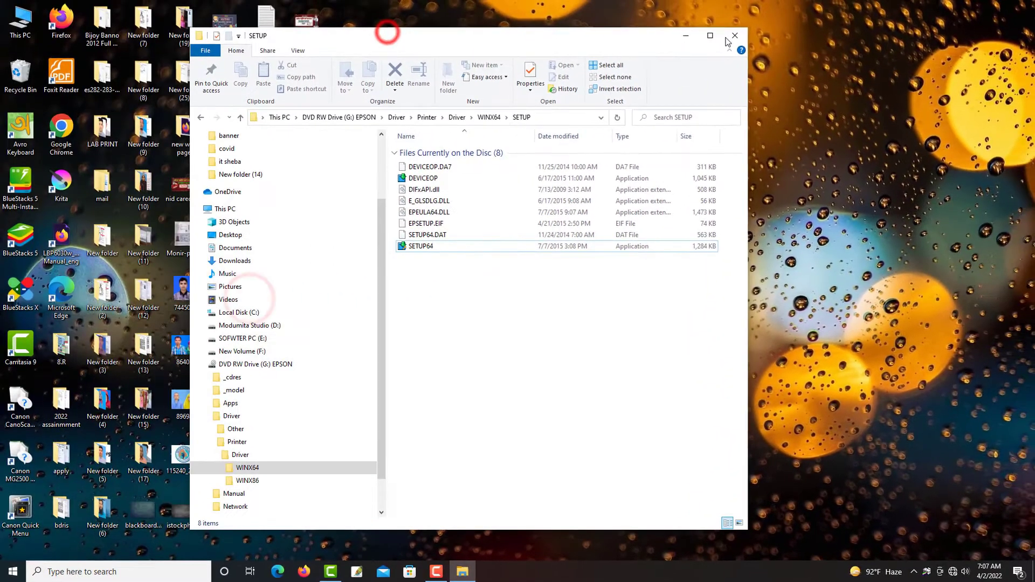
{"action": "left_click", "coordinate": [734, 36]}
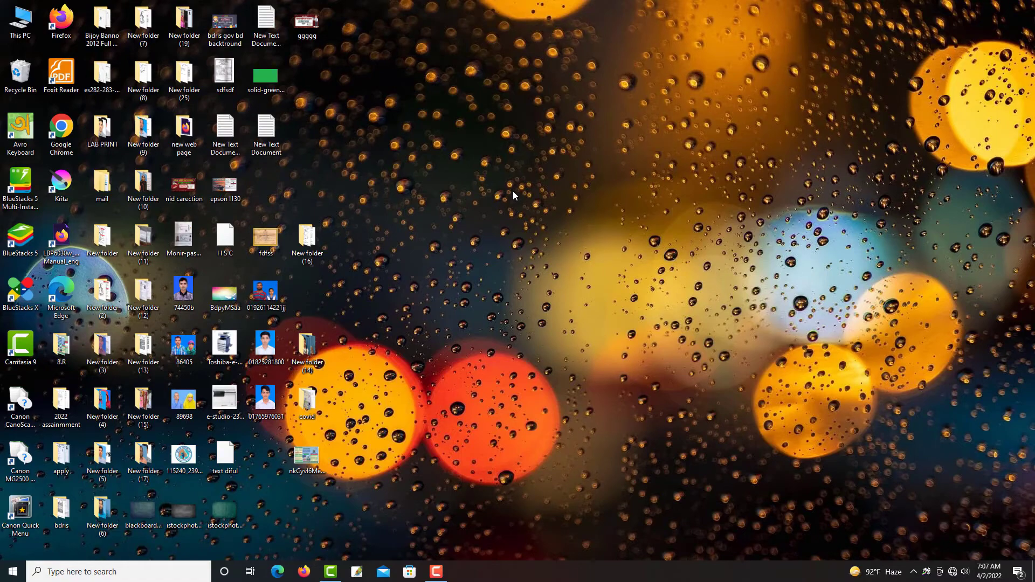
{"action": "right_click", "coordinate": [503, 251]}
{"action": "left_click", "coordinate": [531, 280]}
{"action": "right_click", "coordinate": [528, 278]}
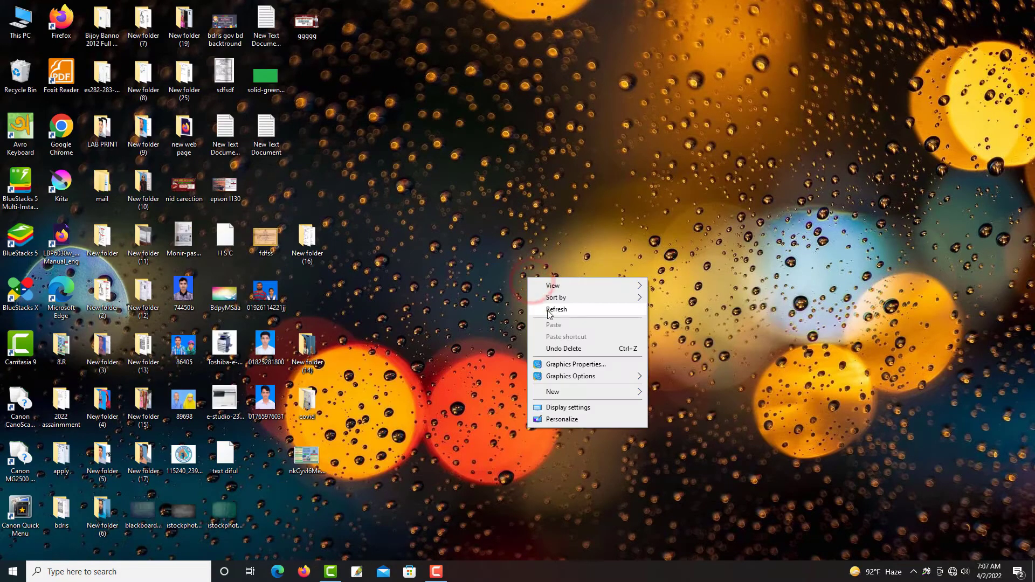
{"action": "left_click", "coordinate": [548, 310]}
{"action": "right_click", "coordinate": [410, 370]}
{"action": "left_click", "coordinate": [429, 401]}
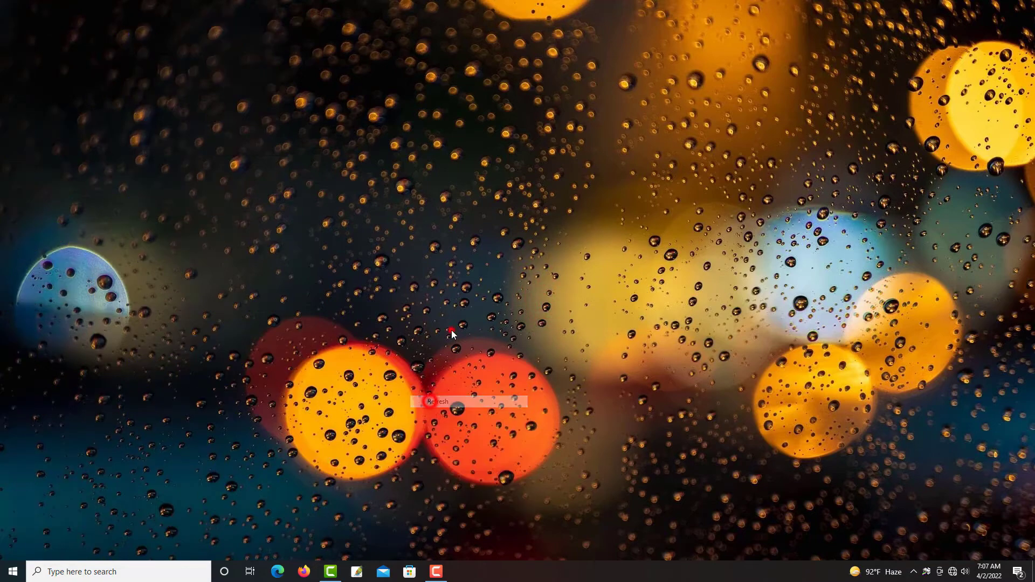
Switch to Windows Settings and open the Printers & scanners page of the device settings
{"action": "left_click", "coordinate": [12, 571]}
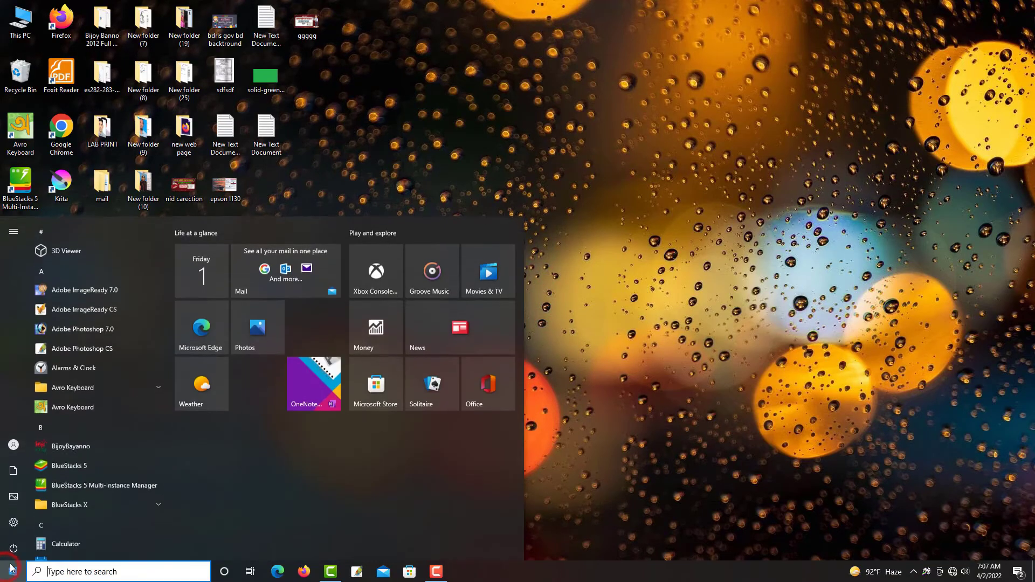
{"action": "left_click", "coordinate": [13, 522]}
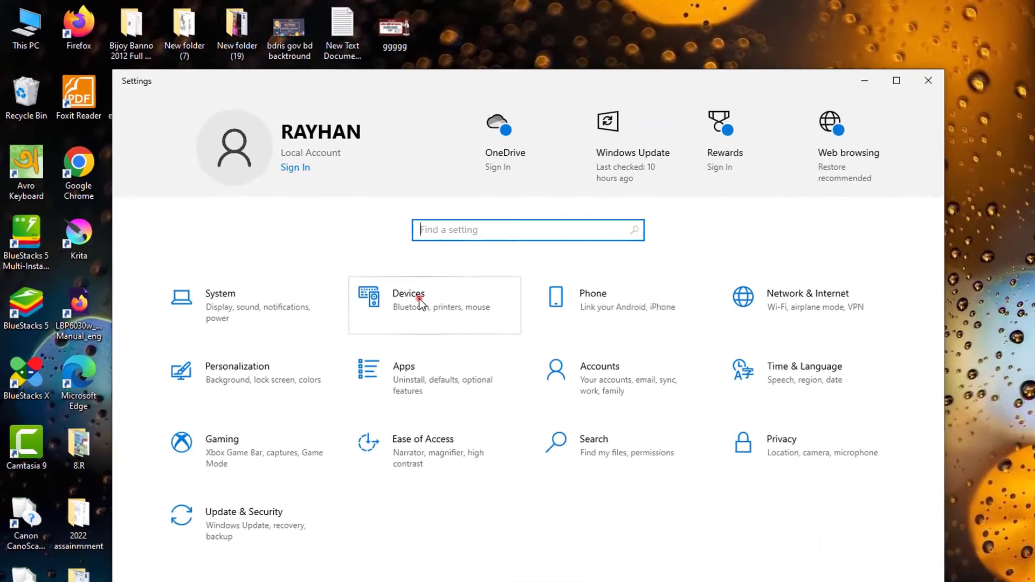
{"action": "left_click", "coordinate": [324, 228]}
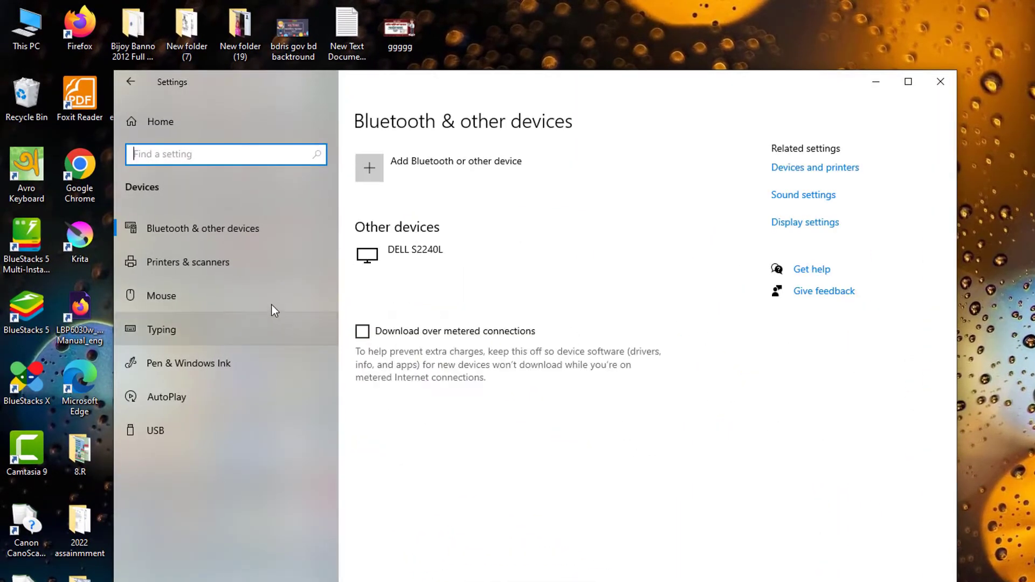
{"action": "left_click", "coordinate": [158, 261]}
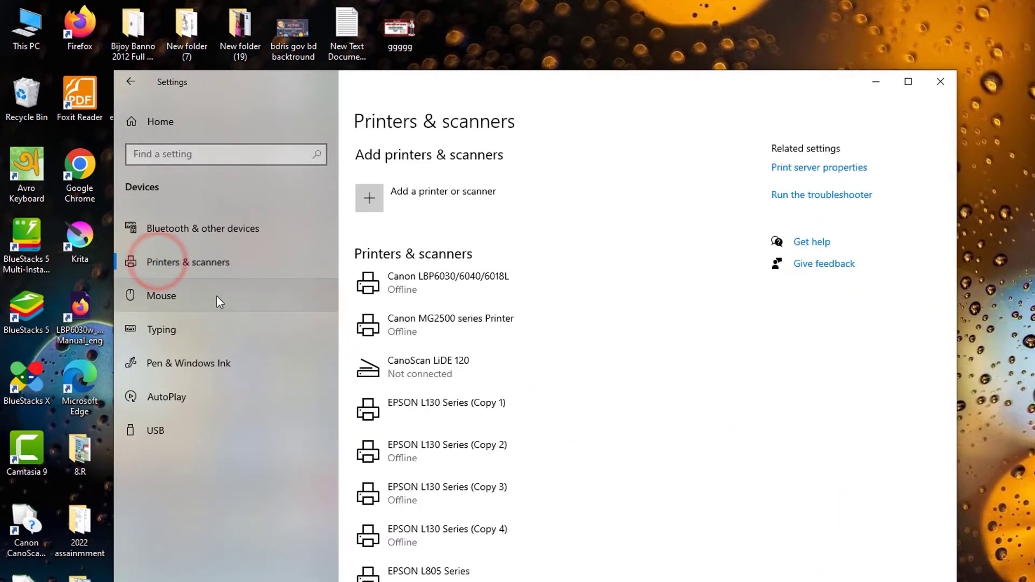
Find the EPSON L805 Series in the printer list and print a test page from its management page
{"action": "scroll", "coordinate": [490, 480], "scroll_direction": "down", "scroll_amount": 3}
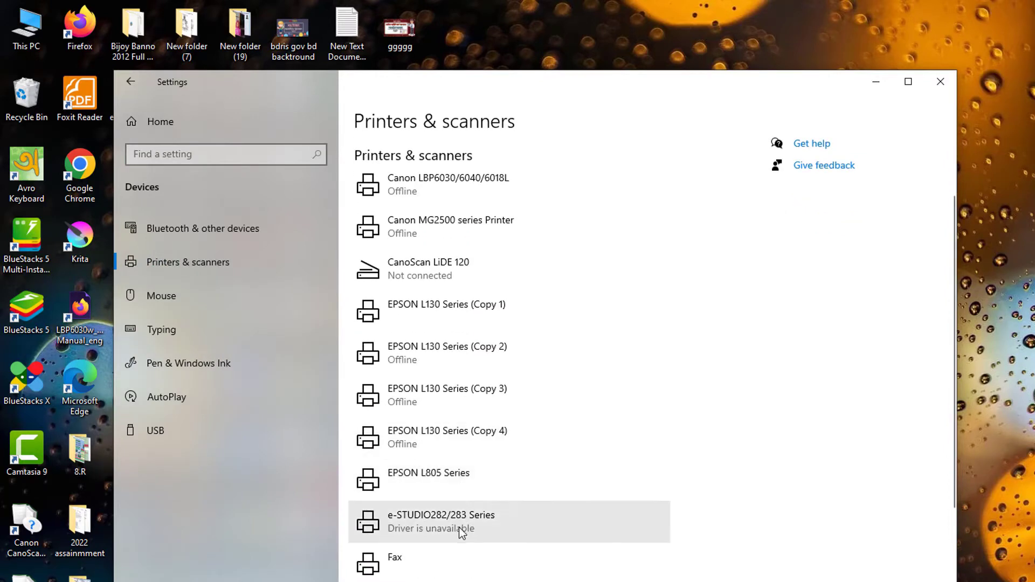
{"action": "scroll", "coordinate": [459, 527], "scroll_direction": "down", "scroll_amount": 6}
{"action": "scroll", "coordinate": [485, 540], "scroll_direction": "down", "scroll_amount": 7}
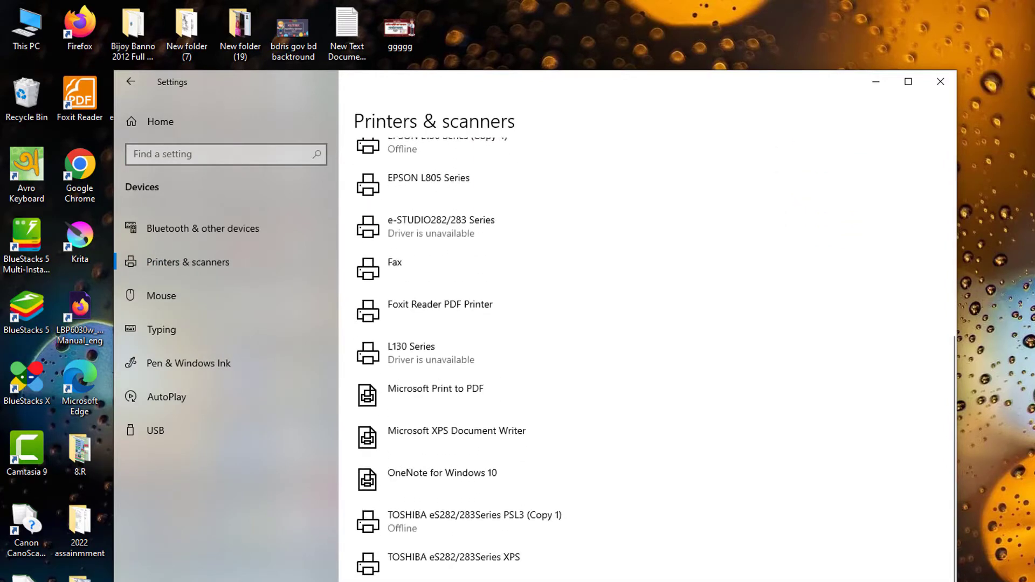
{"action": "scroll", "coordinate": [435, 534], "scroll_direction": "up", "scroll_amount": 12}
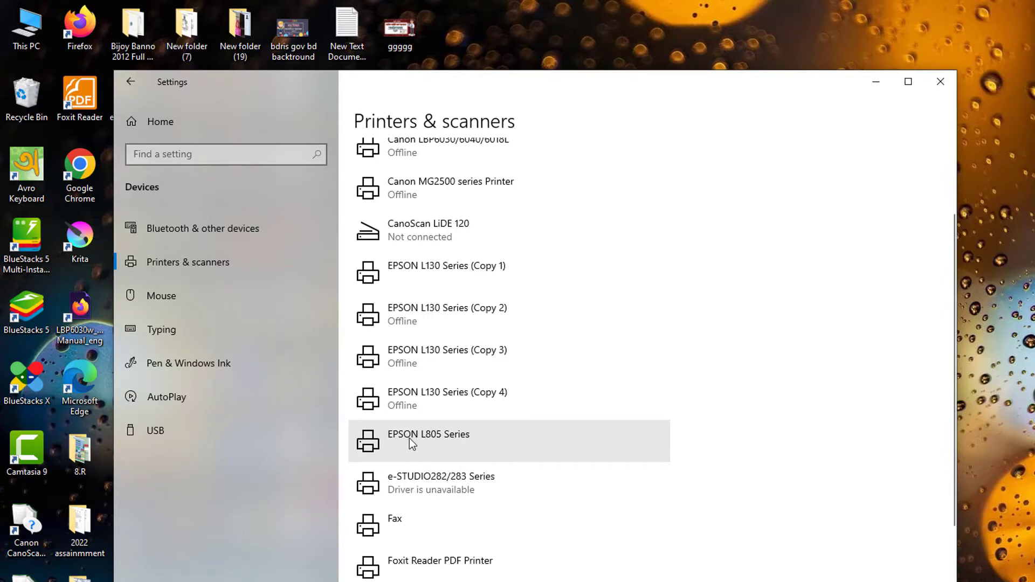
{"action": "left_click", "coordinate": [431, 439]}
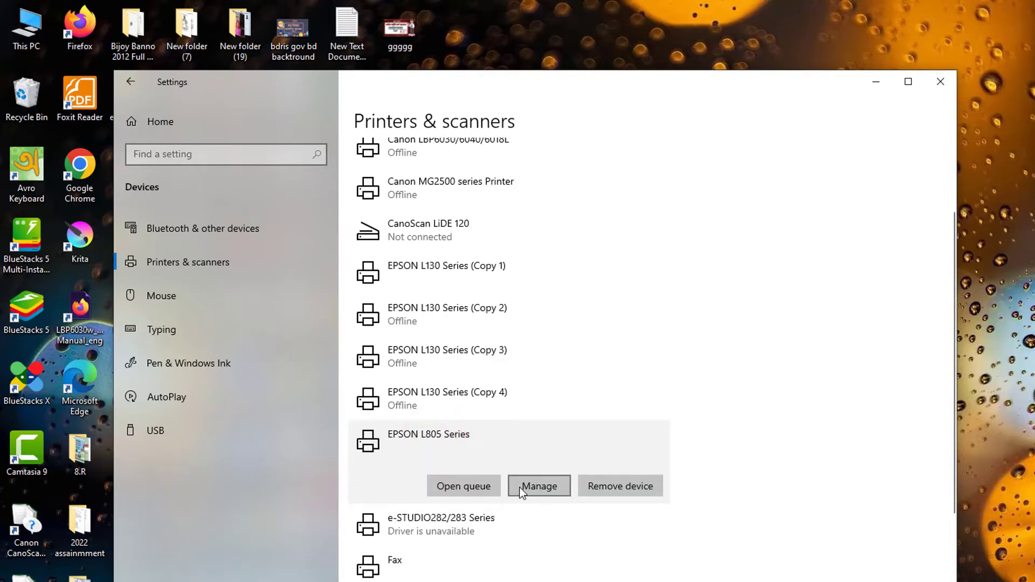
{"action": "left_click", "coordinate": [514, 488]}
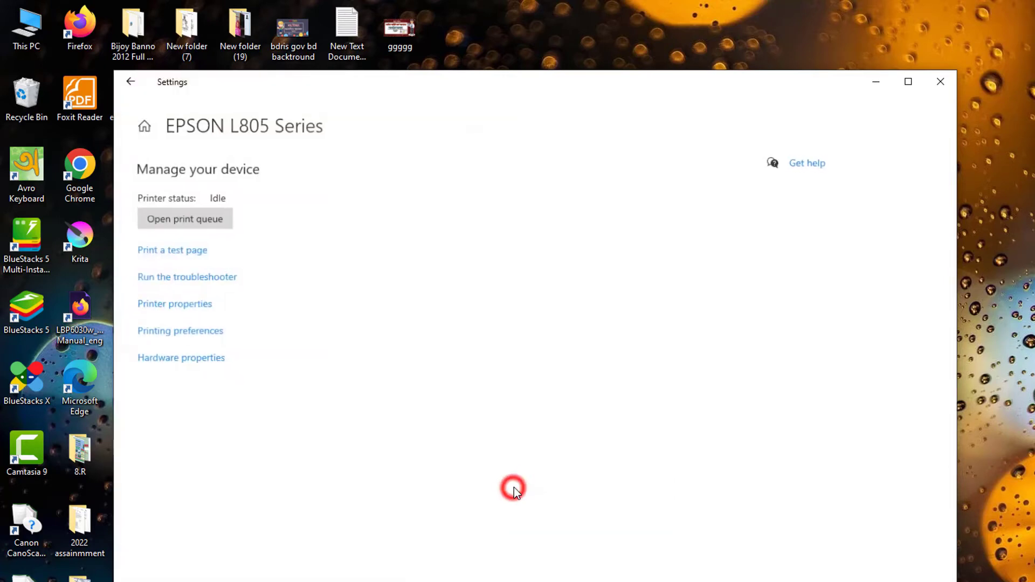
{"action": "left_click", "coordinate": [152, 254]}
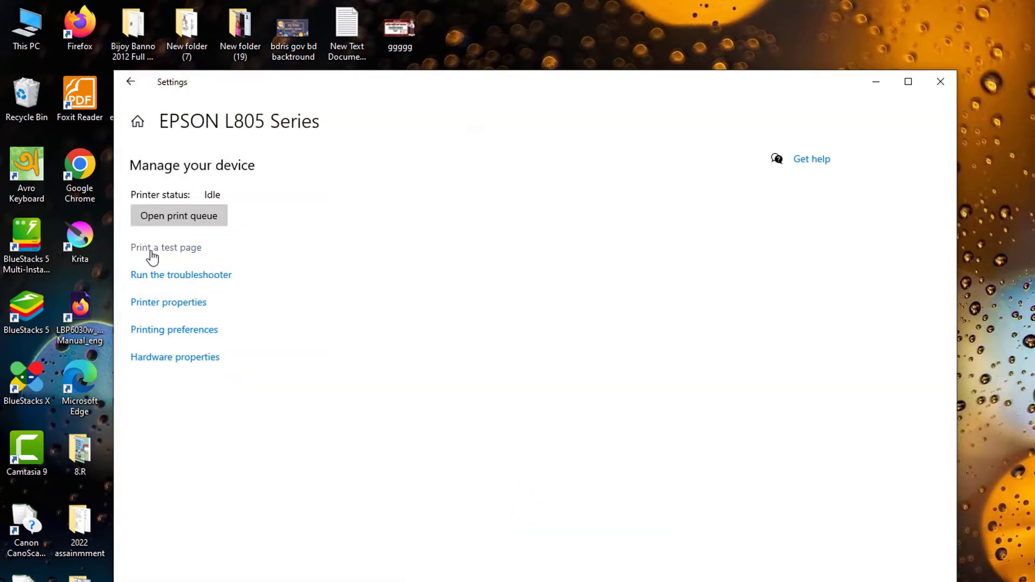
Open the printing preferences from the EPSON L805 Series printer properties and view the More Options and Main settings
{"action": "left_click", "coordinate": [165, 281]}
{"action": "left_click", "coordinate": [164, 307]}
{"action": "left_click", "coordinate": [163, 304]}
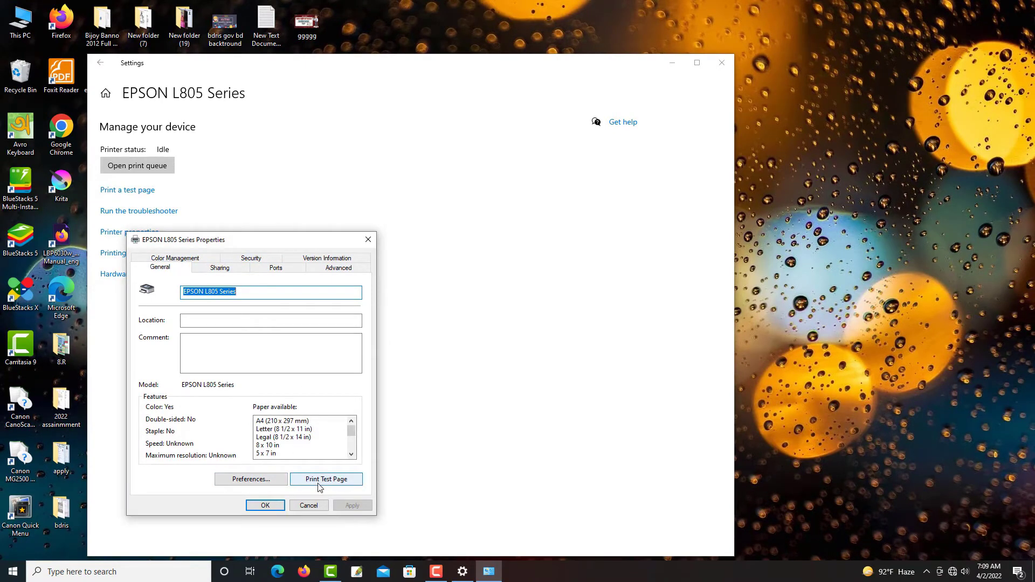
{"action": "left_click", "coordinate": [249, 479]}
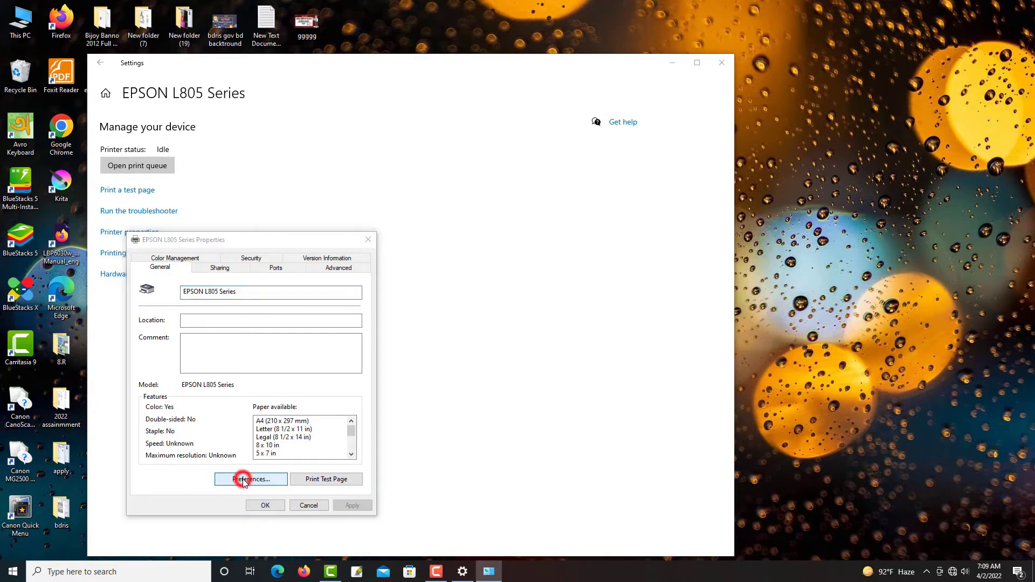
{"action": "left_click_drag", "start_coordinate": [411, 263], "coordinate": [525, 207]}
{"action": "left_click", "coordinate": [407, 226]}
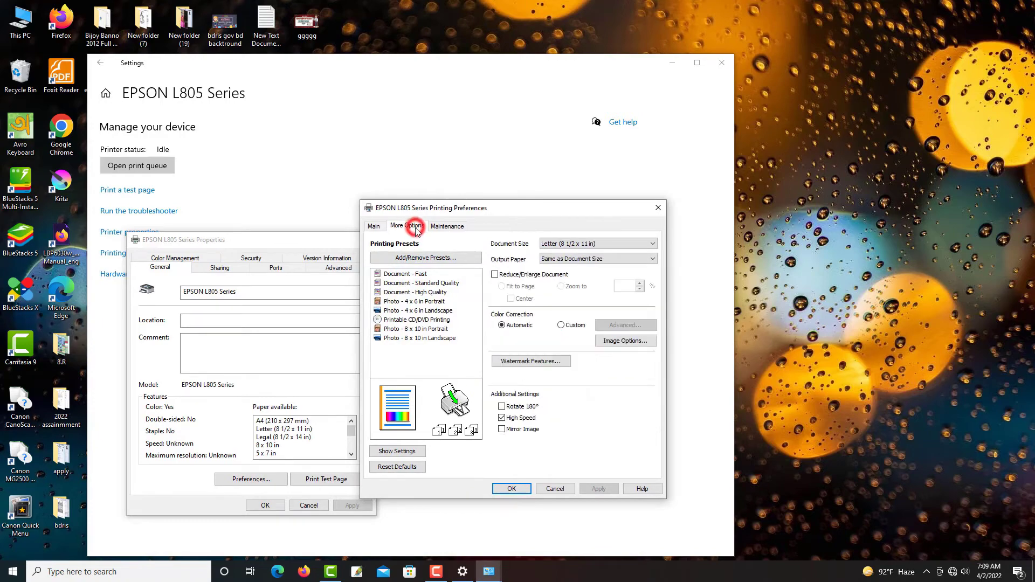
{"action": "left_click", "coordinate": [373, 226]}
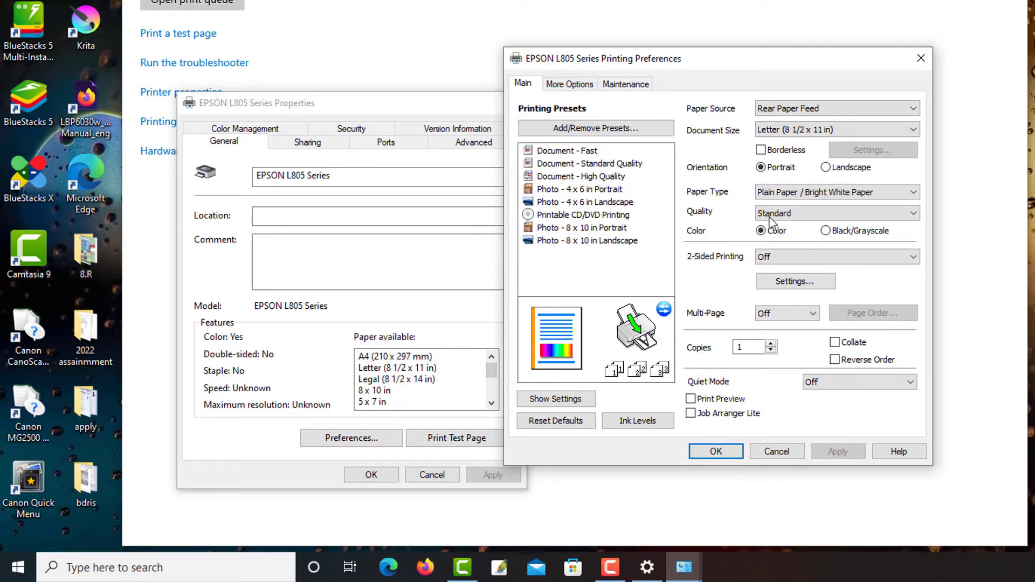
Set the paper type to Premium Photo Paper Semi-Gloss and the quality to High, and save the printer's preferences and properties
{"action": "left_click", "coordinate": [792, 189]}
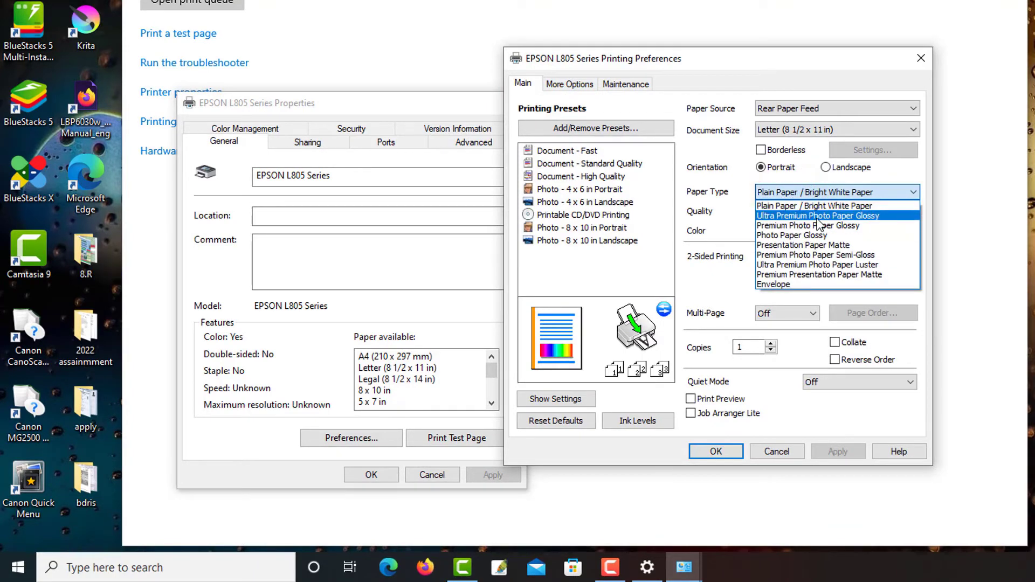
{"action": "left_click", "coordinate": [818, 215]}
{"action": "left_click", "coordinate": [795, 189]}
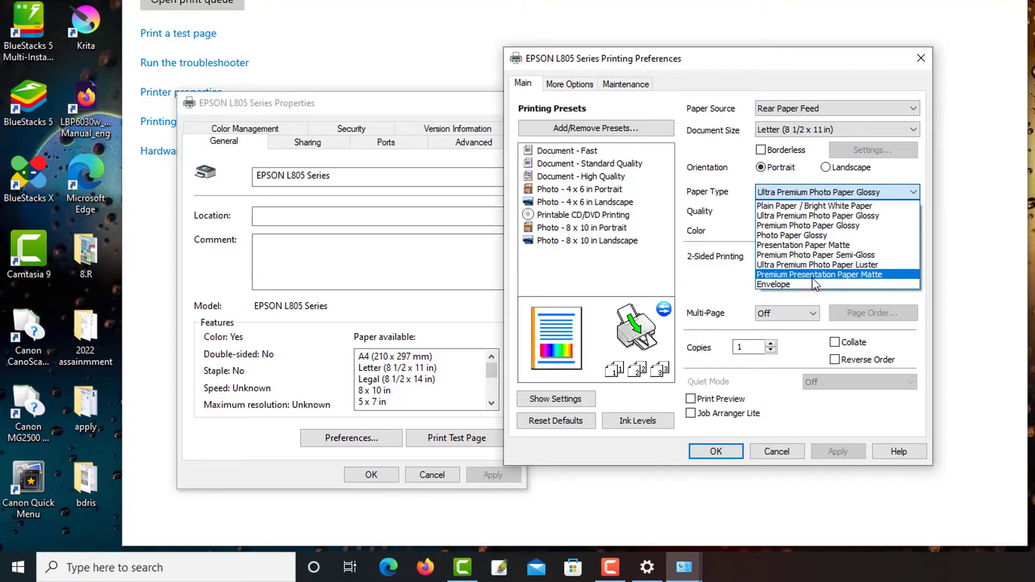
{"action": "left_click", "coordinate": [785, 255]}
{"action": "left_click", "coordinate": [790, 213]}
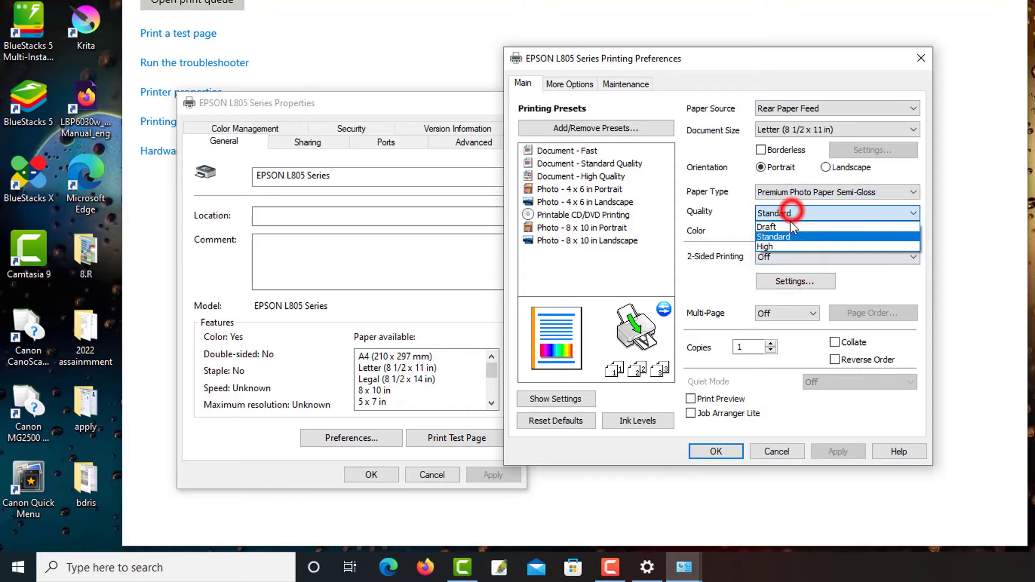
{"action": "left_click", "coordinate": [774, 247]}
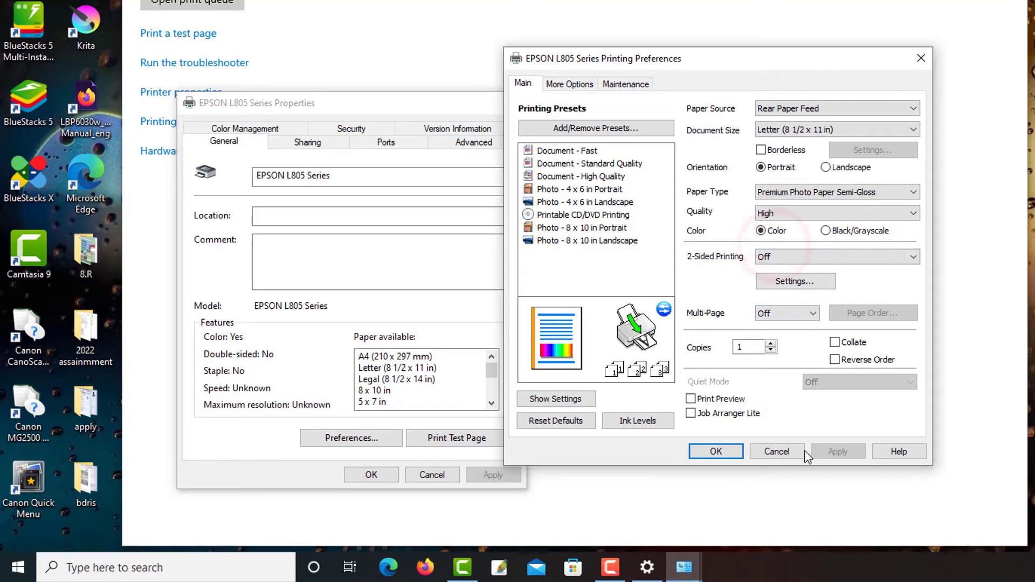
{"action": "left_click", "coordinate": [722, 454]}
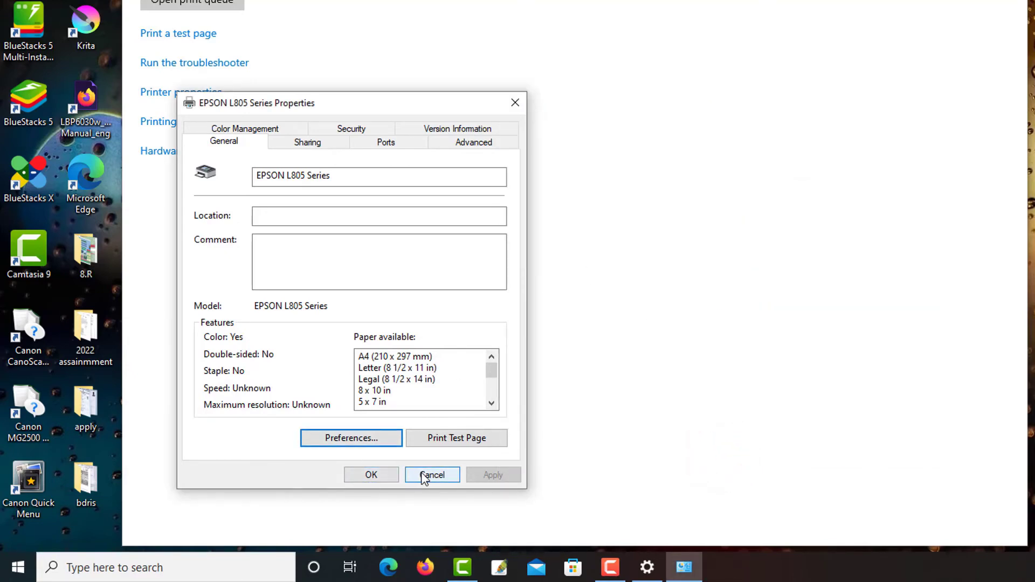
{"action": "left_click", "coordinate": [372, 474]}
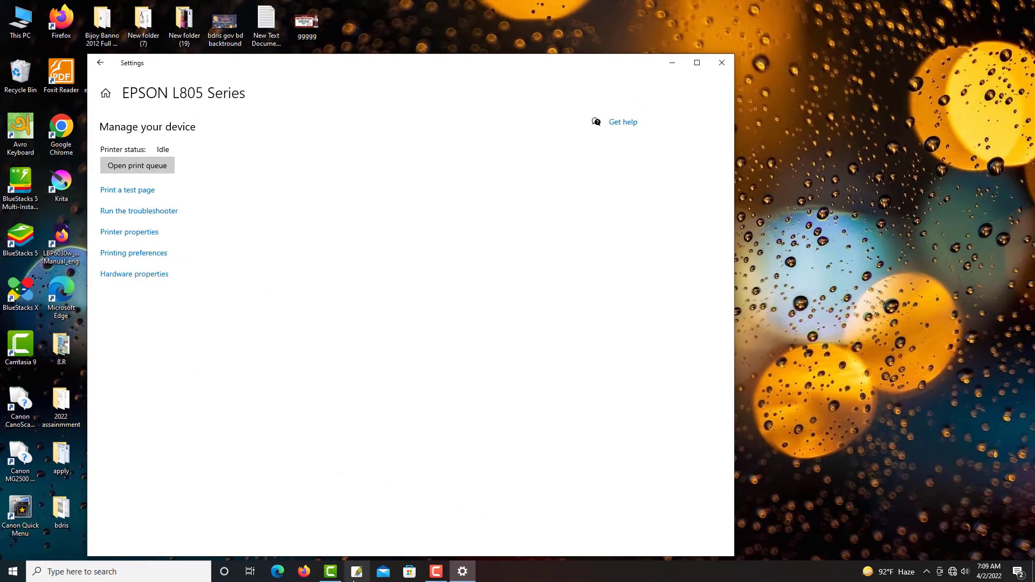
Switch to Adobe Photoshop and ignore the defective monitor profile
{"action": "left_click", "coordinate": [356, 573]}
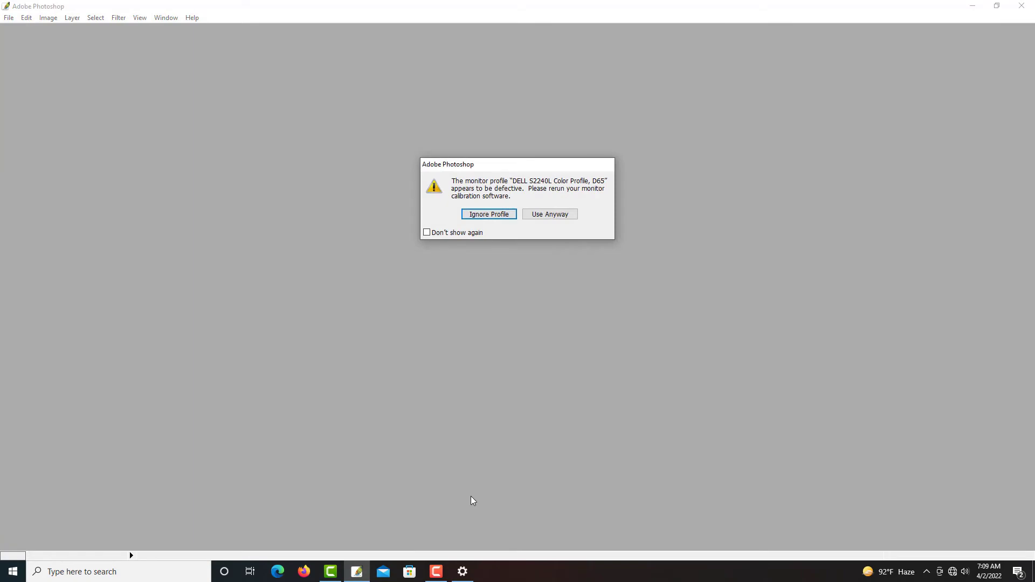
{"action": "left_click", "coordinate": [501, 216]}
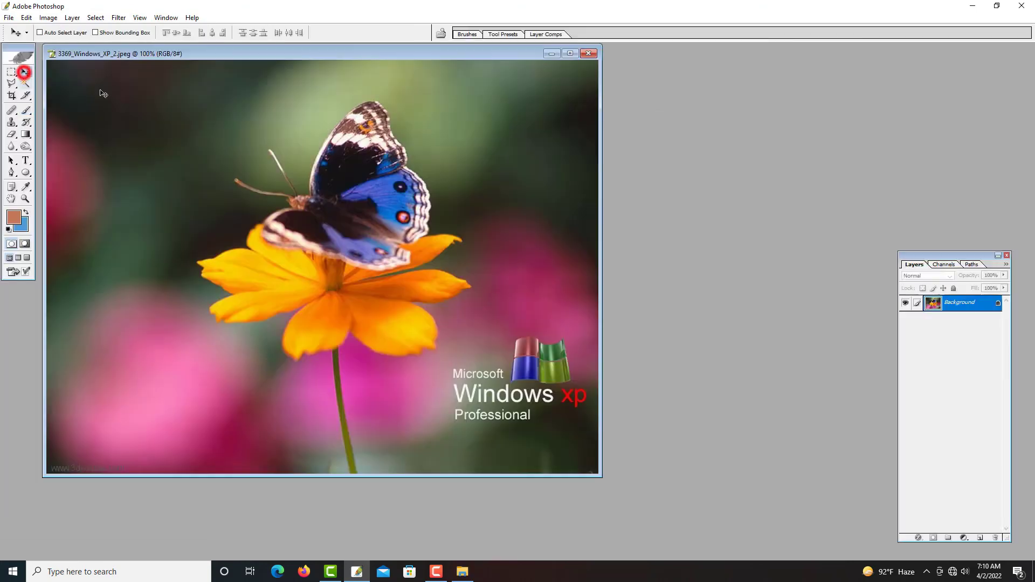
{"action": "key", "text": "ctrl+n"}
{"action": "key", "text": "Return"}
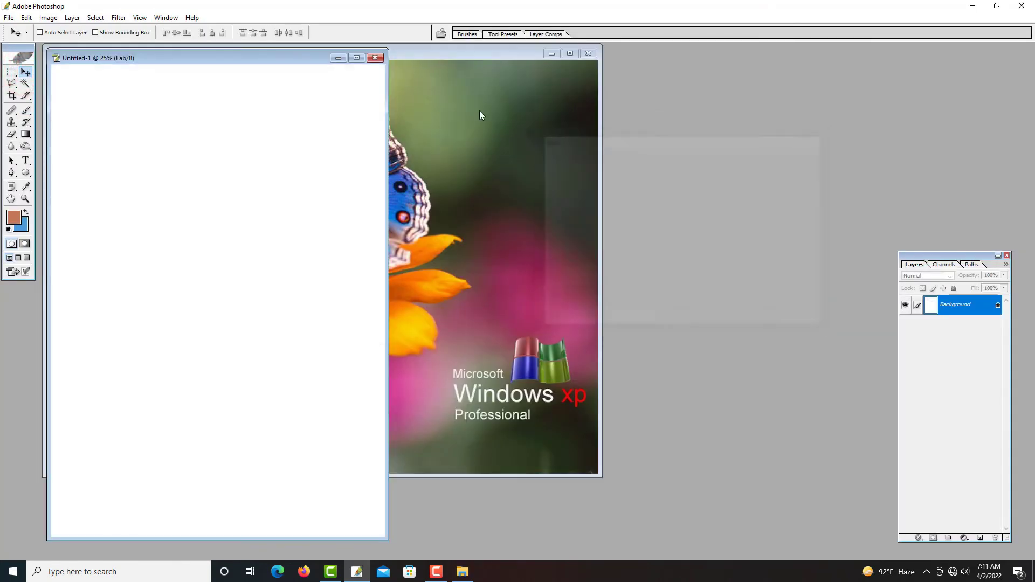
{"action": "left_click", "coordinate": [375, 58]}
Create a new blank document using the A4 preset
{"action": "key", "text": "ctrl+n"}
{"action": "left_click", "coordinate": [650, 172]}
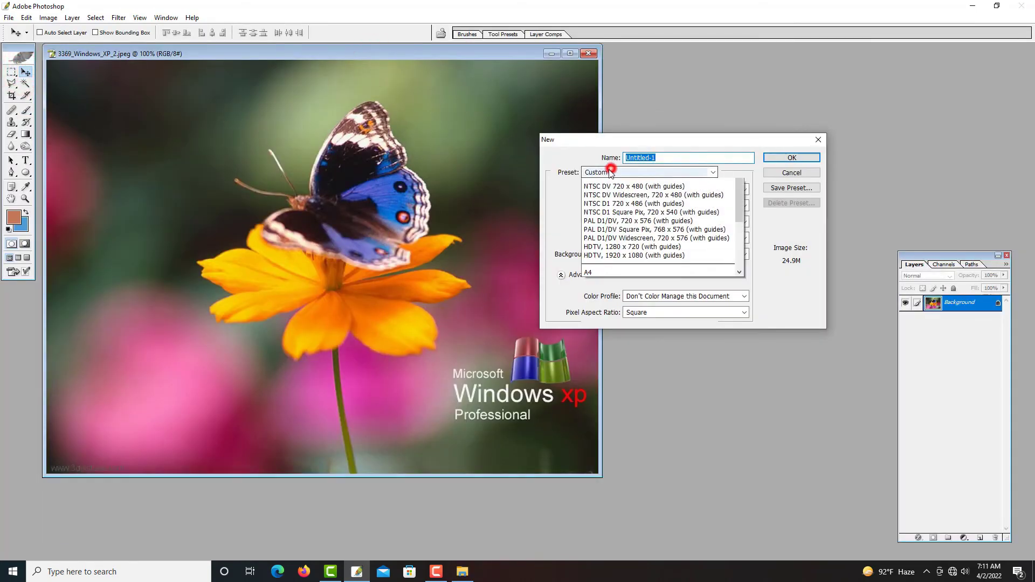
{"action": "left_click", "coordinate": [598, 365]}
{"action": "key", "text": "Return"}
Move the blank document beside the butterfly picture and copy the picture into it as a new layer
{"action": "left_click_drag", "start_coordinate": [293, 53], "coordinate": [934, 108]}
{"action": "left_click", "coordinate": [425, 243]}
{"action": "key", "text": "ctrl+minus"}
{"action": "left_click_drag", "start_coordinate": [473, 242], "coordinate": [846, 212]}
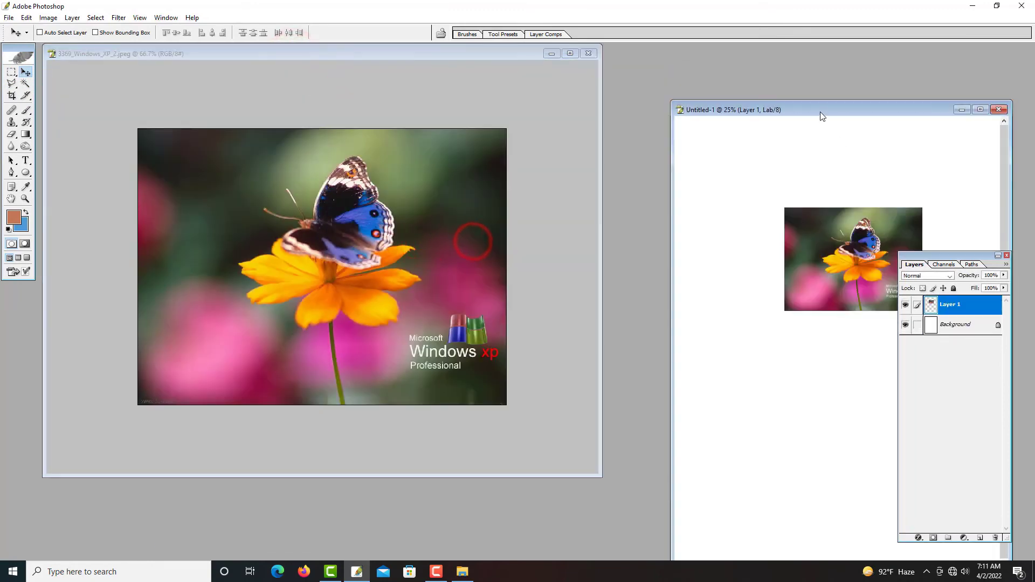
Move the butterfly layer near the top of the page and enlarge it with Free Transform to a bit over half the page width
{"action": "left_click_drag", "start_coordinate": [792, 107], "coordinate": [448, 52]}
{"action": "left_click_drag", "start_coordinate": [496, 192], "coordinate": [432, 134]}
{"action": "key", "text": "ctrl+t"}
{"action": "left_click_drag", "start_coordinate": [514, 196], "coordinate": [616, 294]}
{"action": "left_click_drag", "start_coordinate": [537, 238], "coordinate": [522, 200]}
{"action": "key", "text": "Return"}
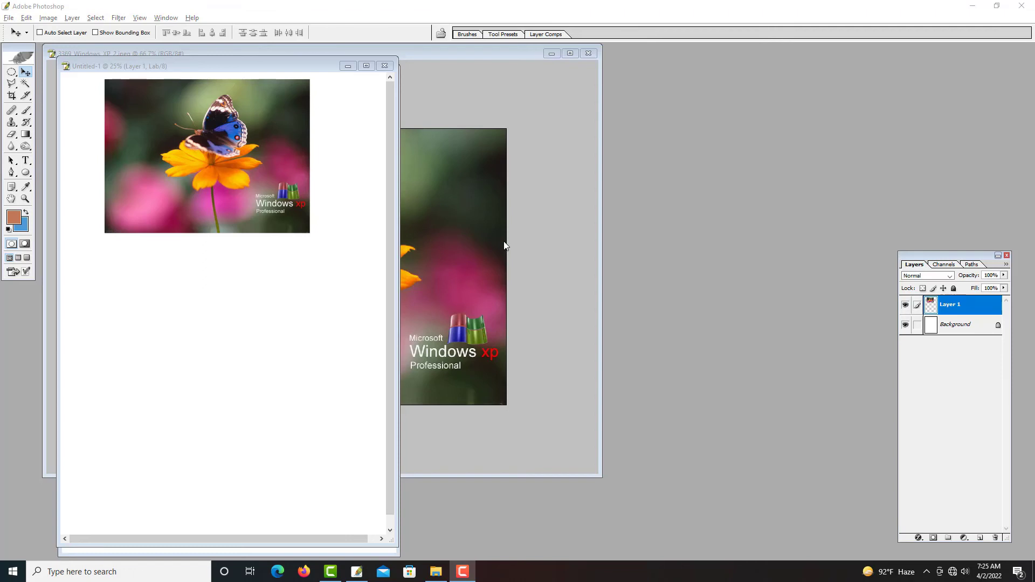
Start printing the new document, proceed despite the clipping warning, and choose EPSON L805 Series as the printer
{"action": "left_click", "coordinate": [338, 284]}
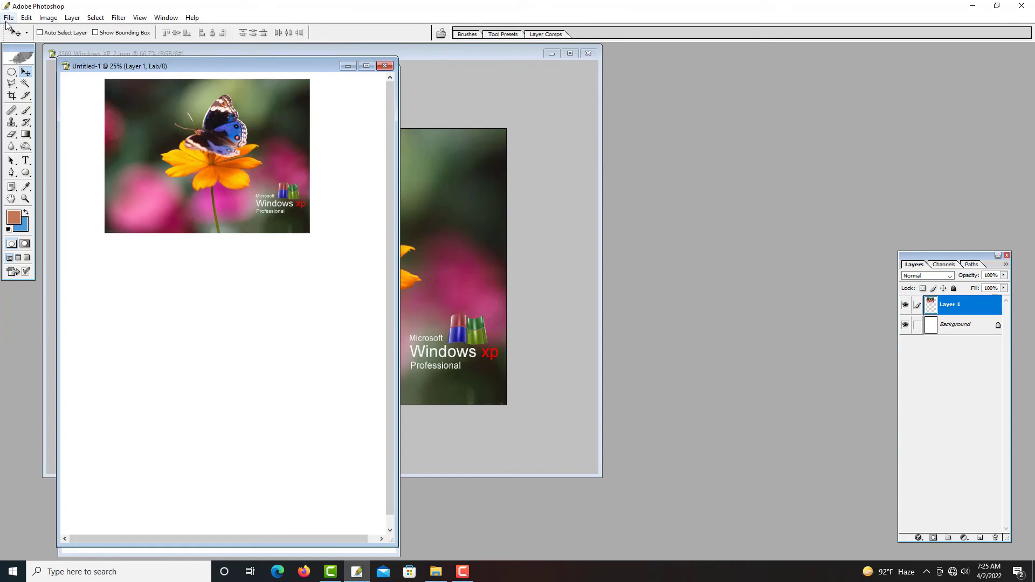
{"action": "left_click", "coordinate": [7, 18]}
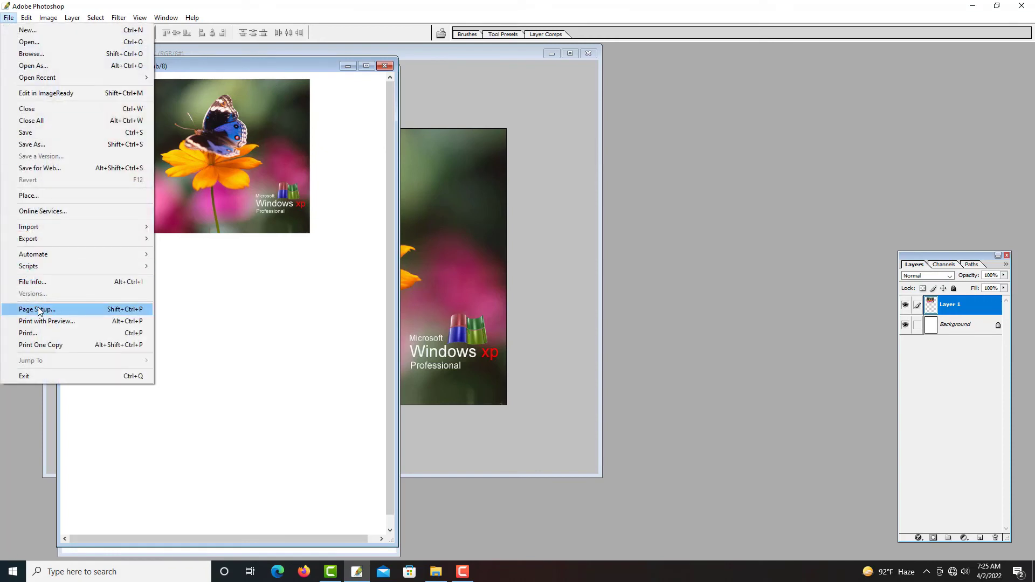
{"action": "left_click", "coordinate": [29, 333]}
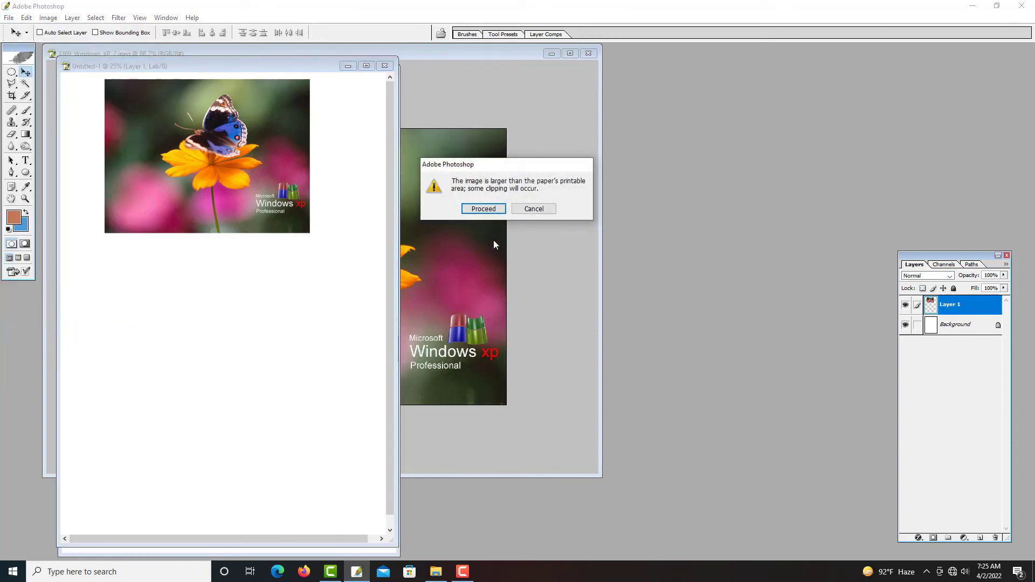
{"action": "left_click", "coordinate": [484, 210]}
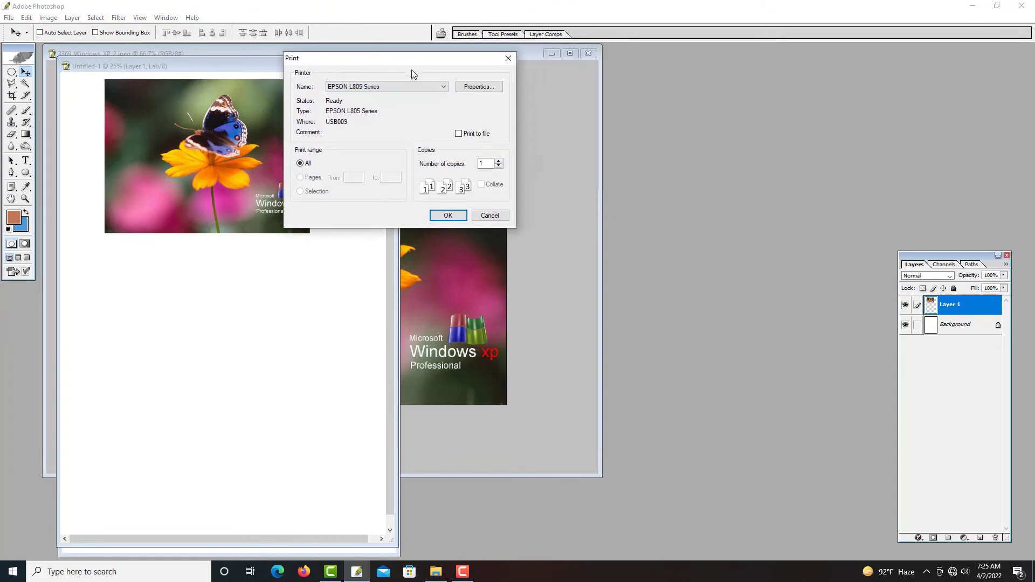
{"action": "left_click", "coordinate": [366, 89]}
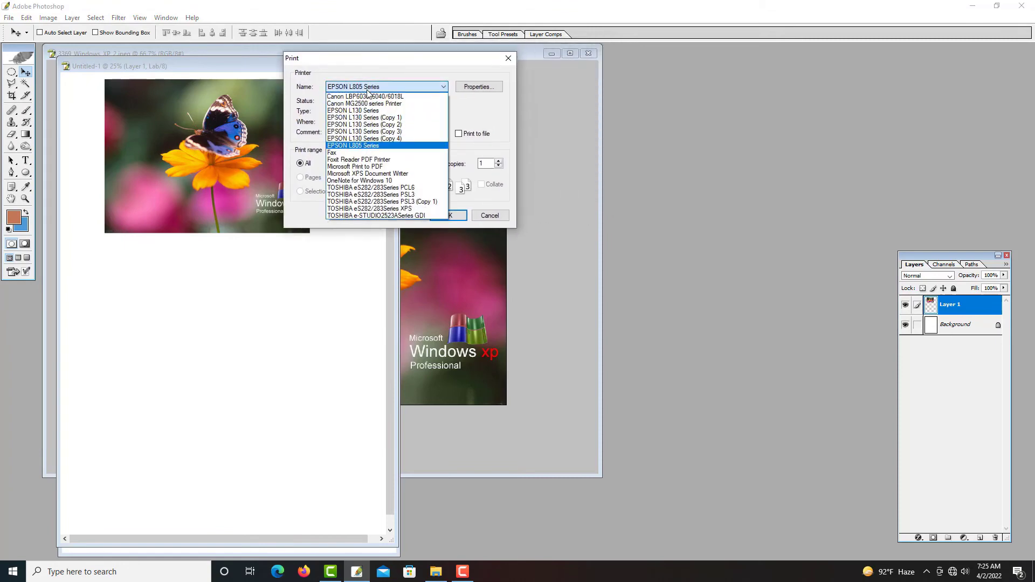
{"action": "left_click", "coordinate": [361, 145]}
Set the document size to A4 (210 x 297 mm) in the printer properties and print the document
{"action": "left_click", "coordinate": [480, 89]}
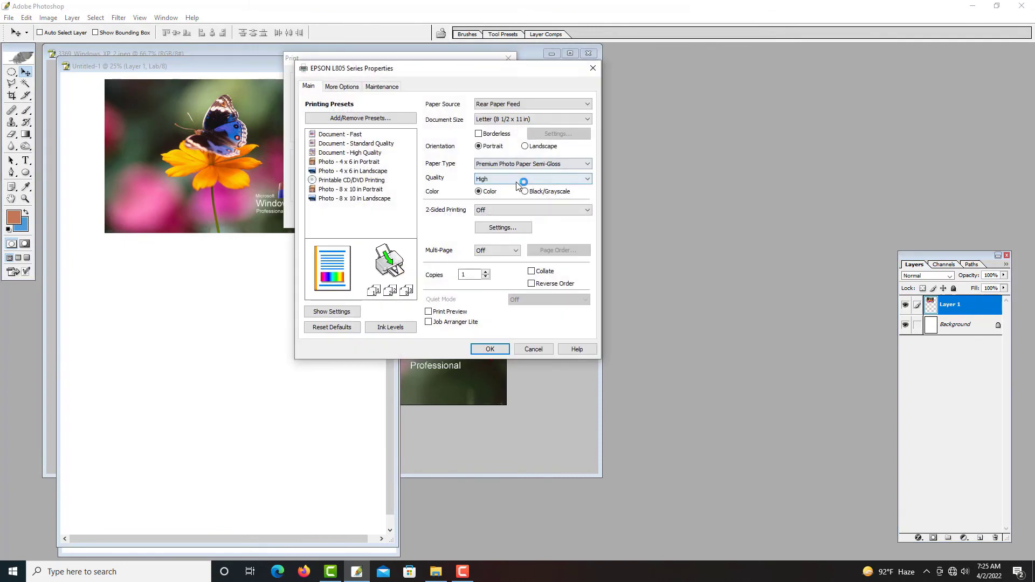
{"action": "left_click", "coordinate": [480, 119]}
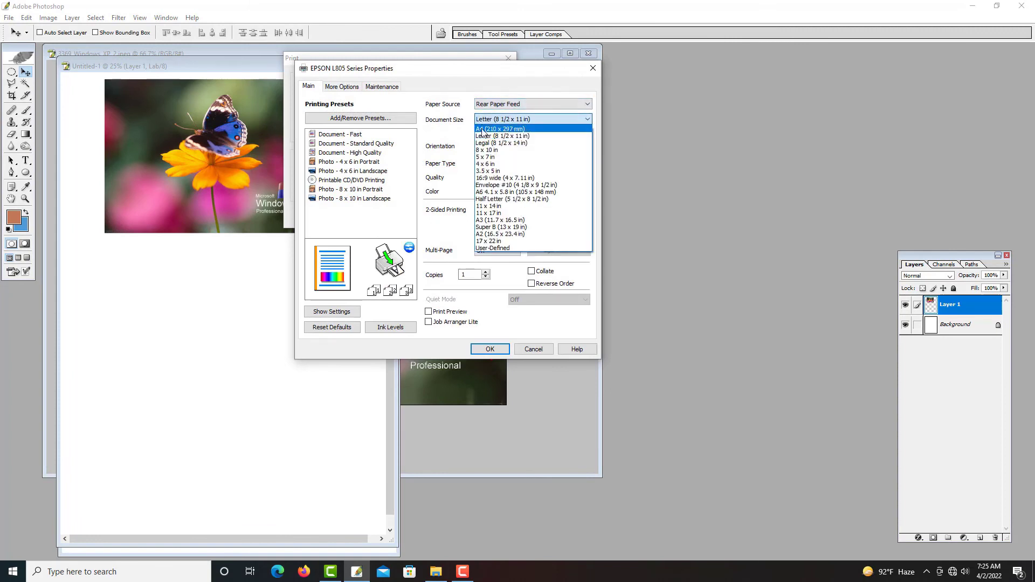
{"action": "left_click", "coordinate": [483, 136]}
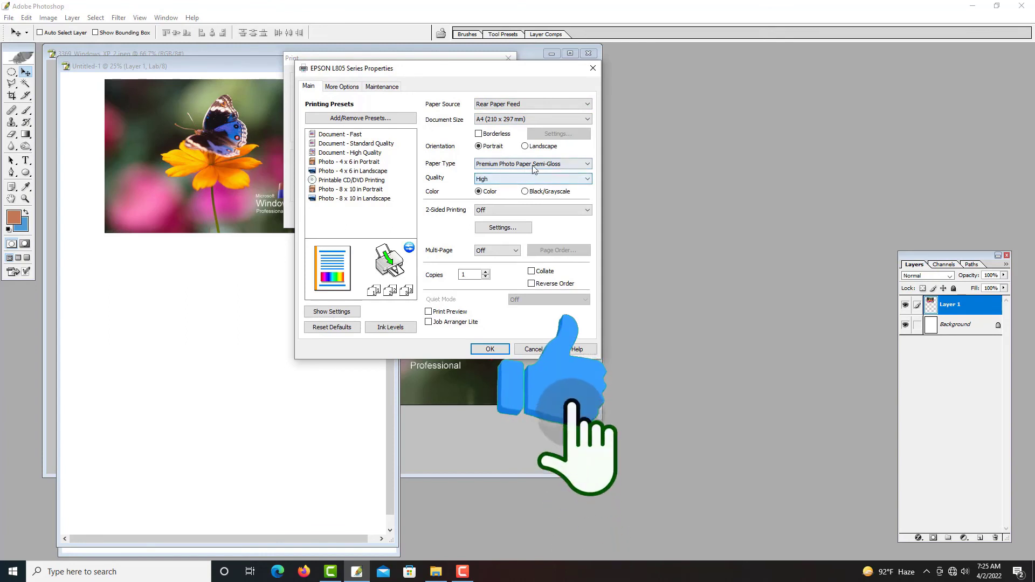
{"action": "left_click", "coordinate": [490, 350]}
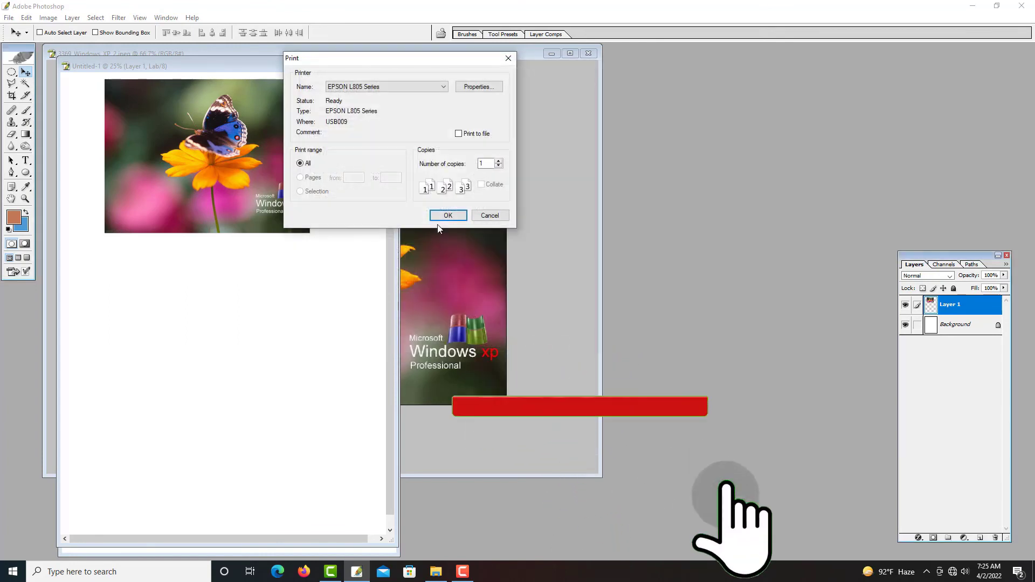
{"action": "left_click", "coordinate": [447, 215]}
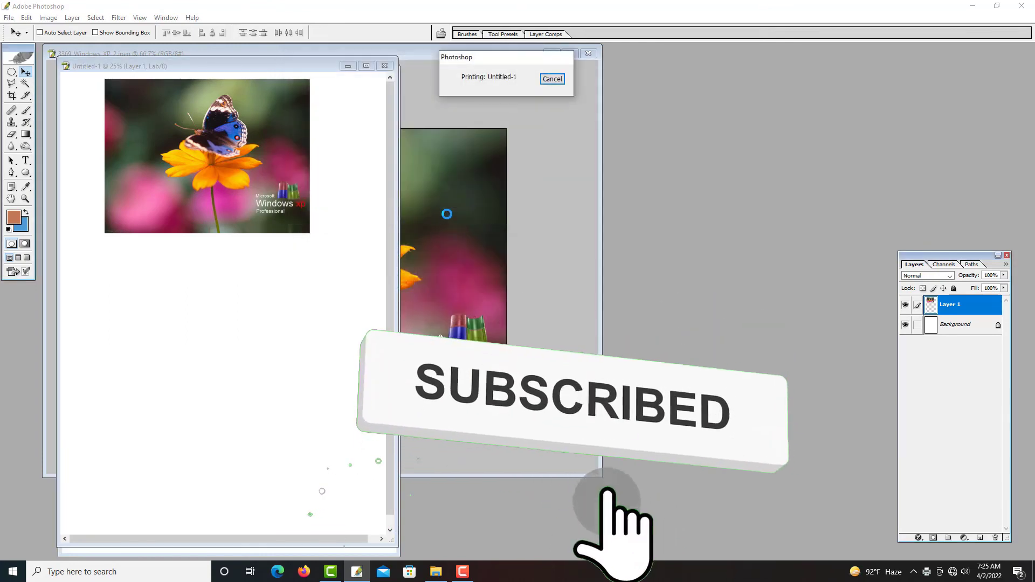